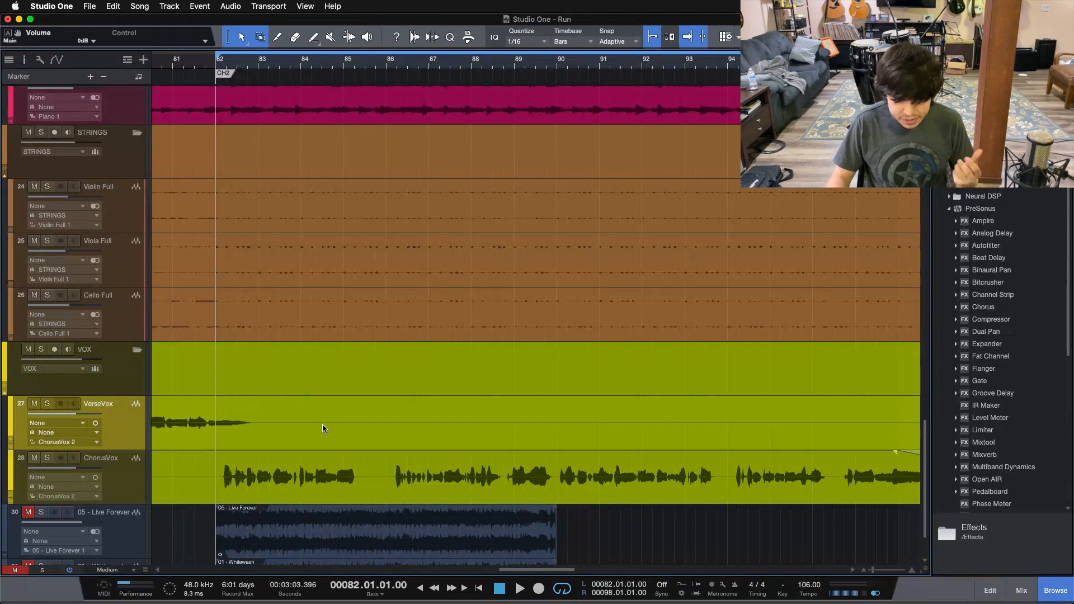
Step: Play the song from the CH2 marker with the mixing console open and review the channels from drums to vocals
{"action": "scroll", "coordinate": [327, 429], "scroll_direction": "up", "scroll_amount": 2}
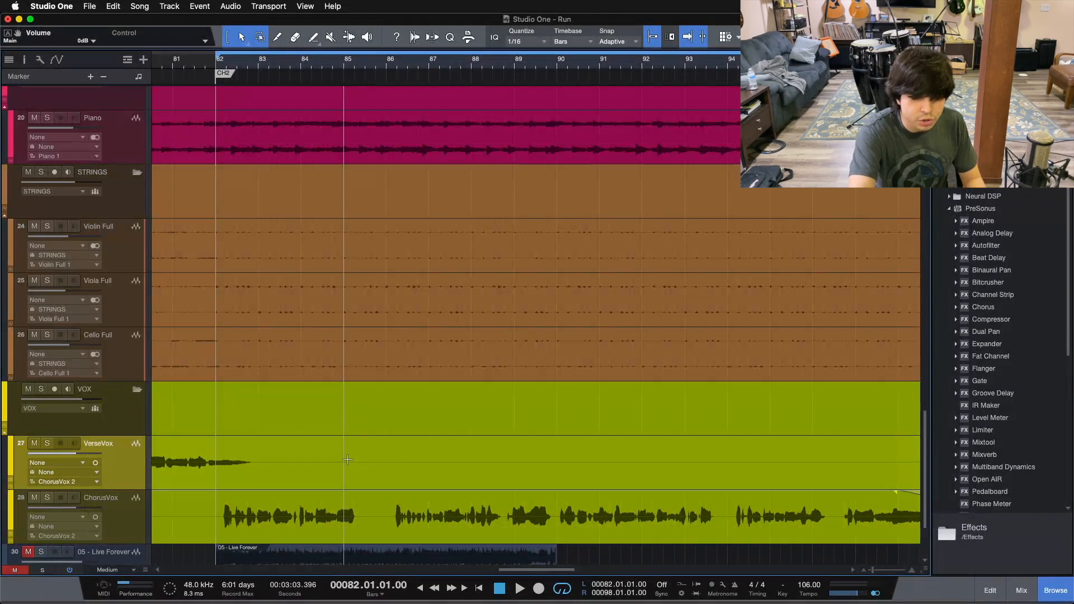
{"action": "key", "text": "space"}
{"action": "key", "text": "F3"}
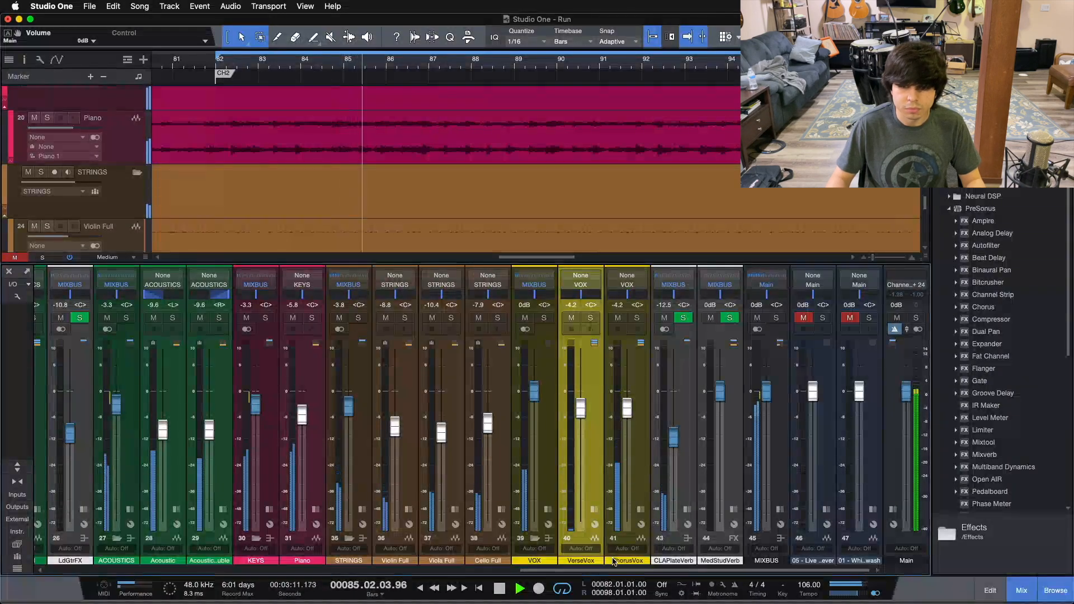
{"action": "left_click_drag", "start_coordinate": [613, 570], "coordinate": [144, 557]}
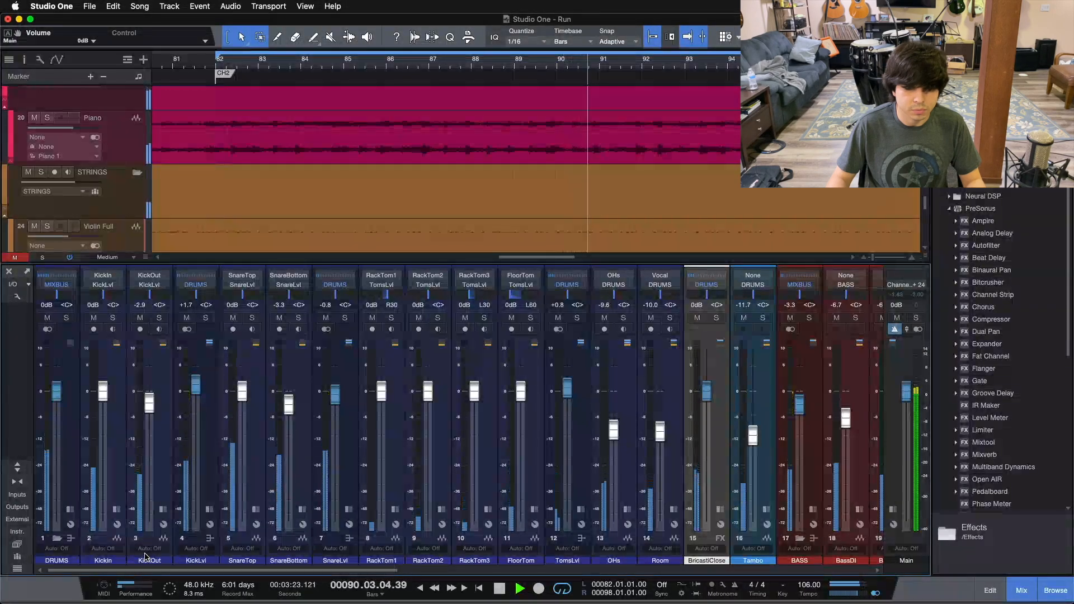
{"action": "scroll", "coordinate": [144, 557], "scroll_direction": "right", "scroll_amount": 15}
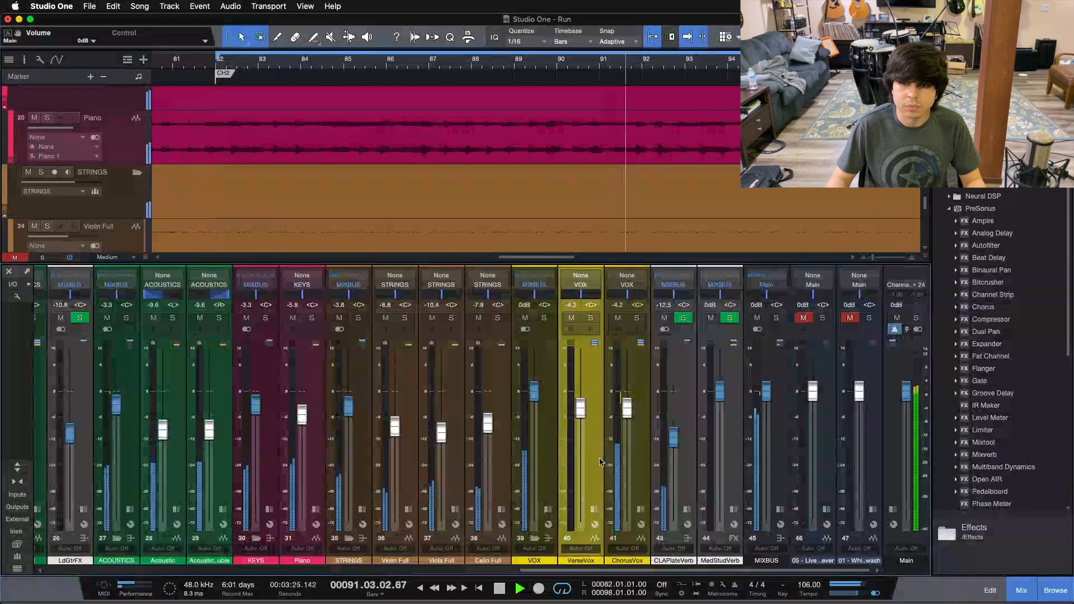
{"action": "scroll", "coordinate": [596, 157], "scroll_direction": "down", "scroll_amount": 10}
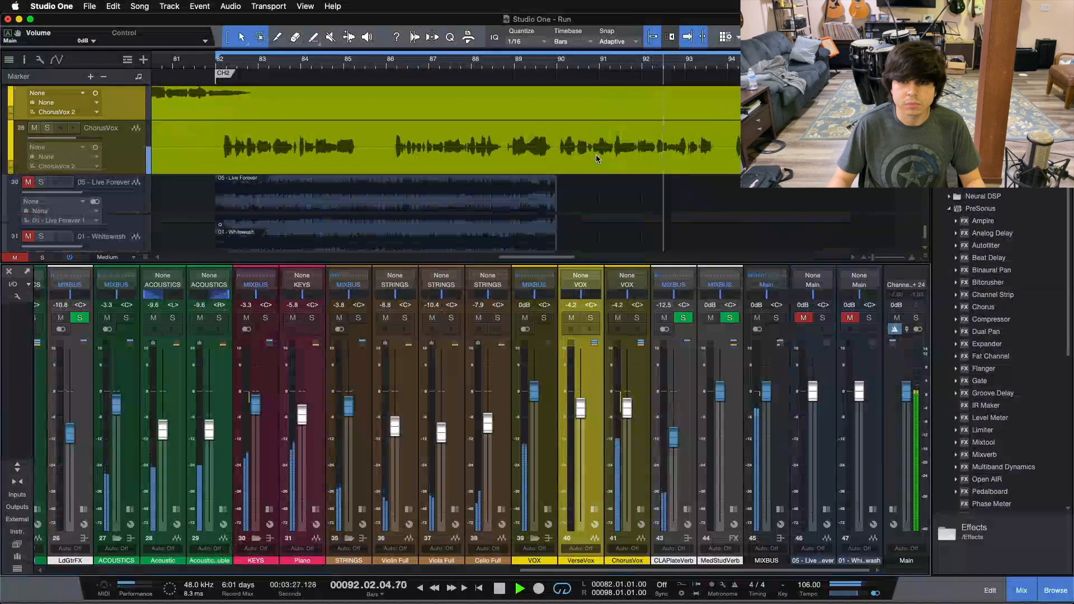
{"action": "scroll", "coordinate": [596, 158], "scroll_direction": "up", "scroll_amount": 4}
{"action": "scroll", "coordinate": [596, 158], "scroll_direction": "up", "scroll_amount": 1}
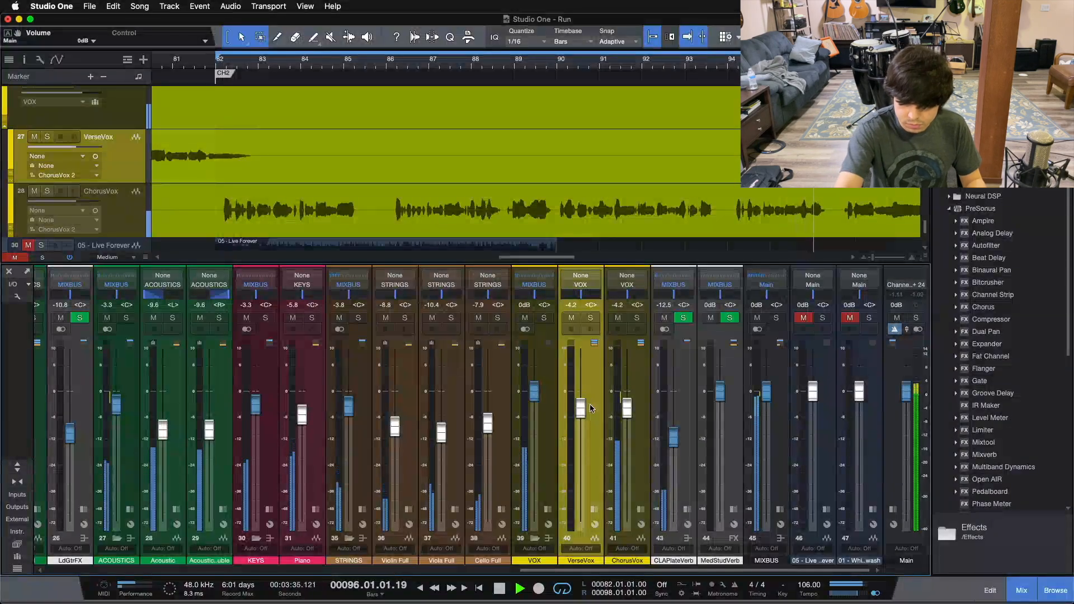
{"action": "key", "text": "space"}
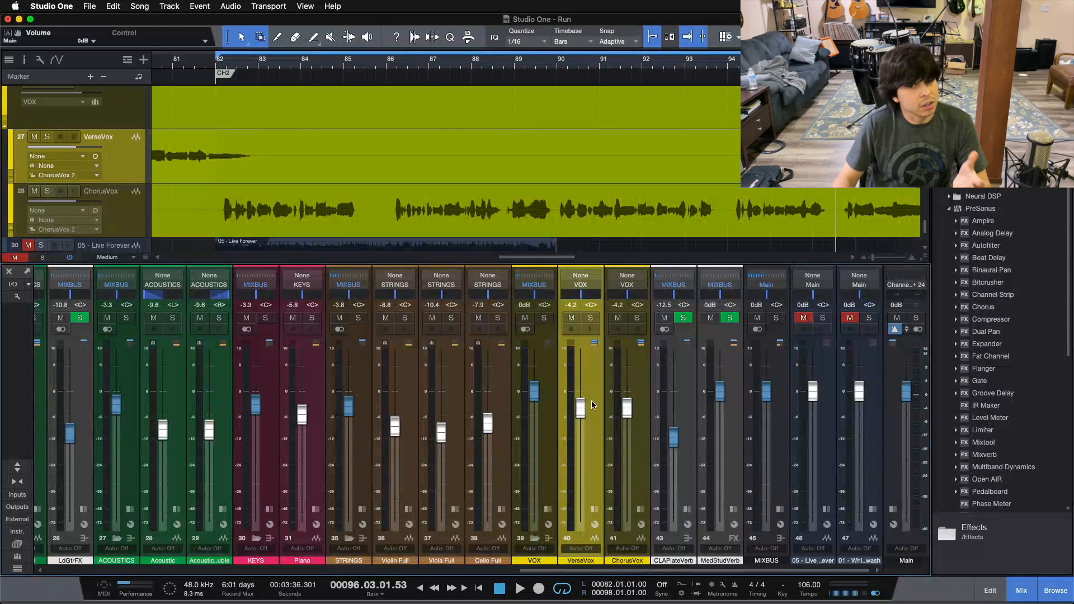
Step: Add a bus channel beside MedStudVerb and name it VoxDist
{"action": "left_click", "coordinate": [641, 408]}
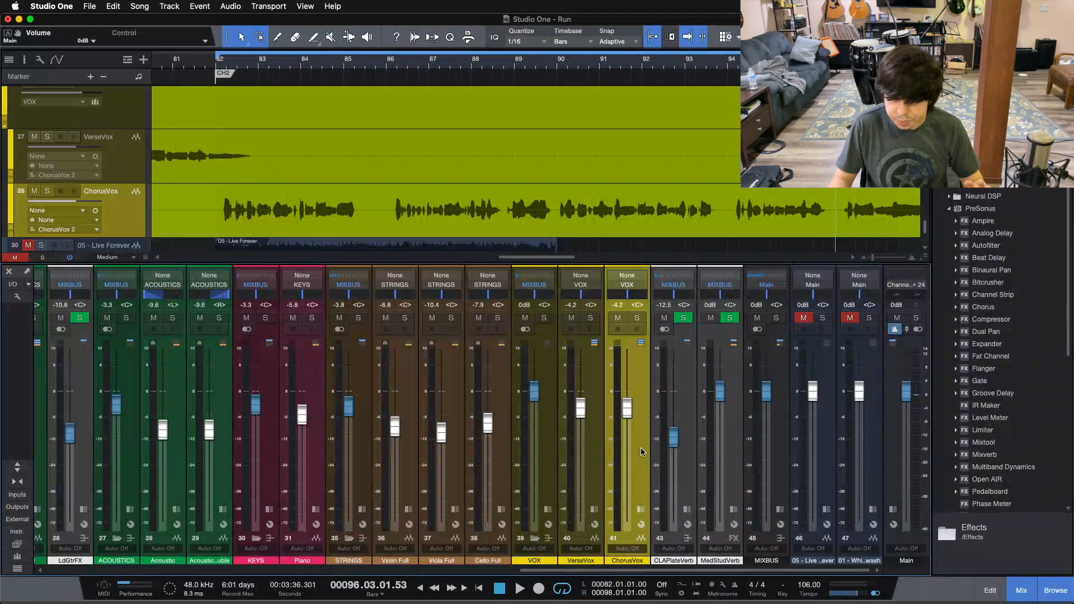
{"action": "right_click", "coordinate": [730, 450]}
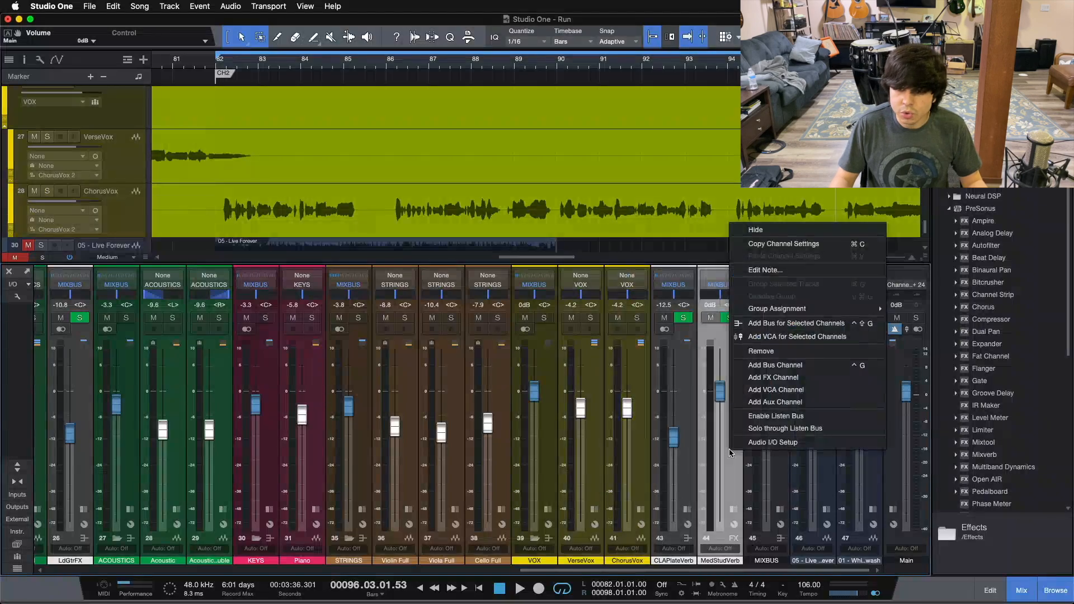
{"action": "left_click", "coordinate": [763, 366]}
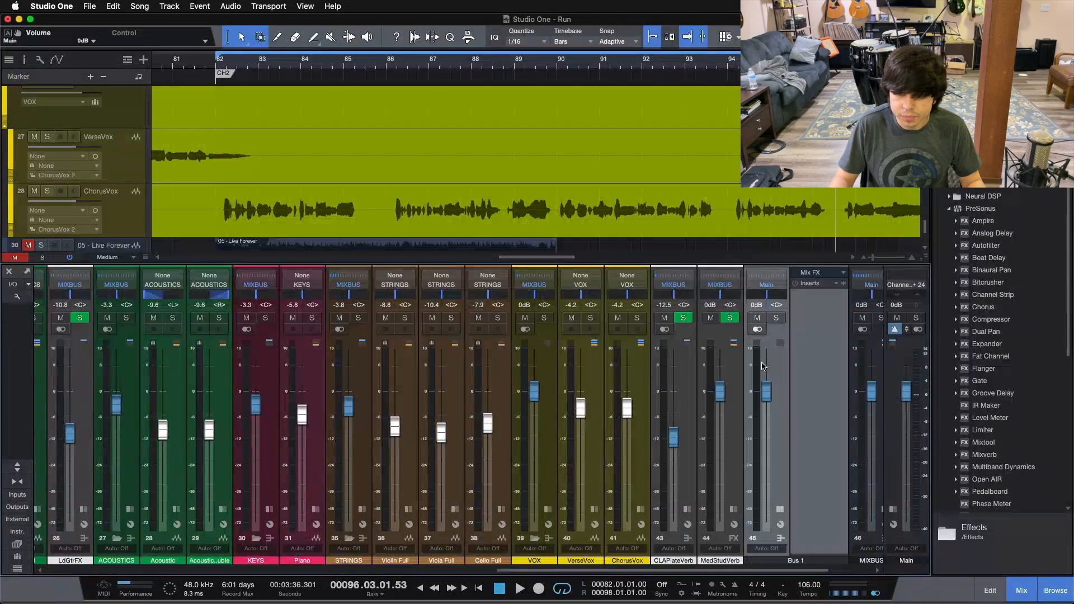
{"action": "double_click", "coordinate": [793, 560]}
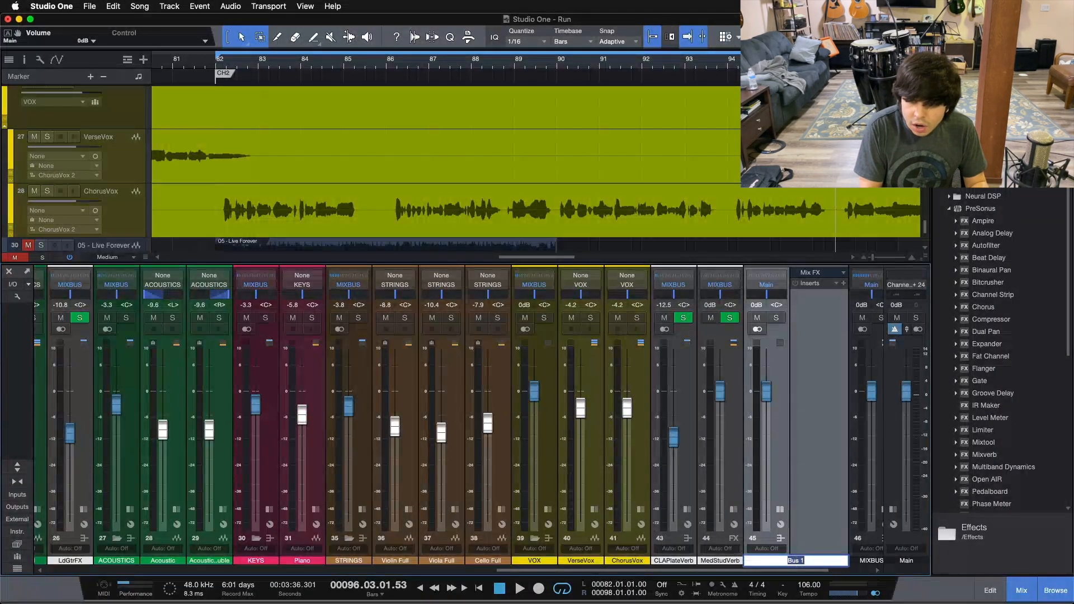
{"action": "type", "text": "Dist"}
{"action": "key", "text": "BackSpace"}
{"action": "key", "text": "BackSpace"}
{"action": "key", "text": "BackSpace"}
{"action": "key", "text": "BackSpace"}
{"action": "type", "text": "VoxDist"}
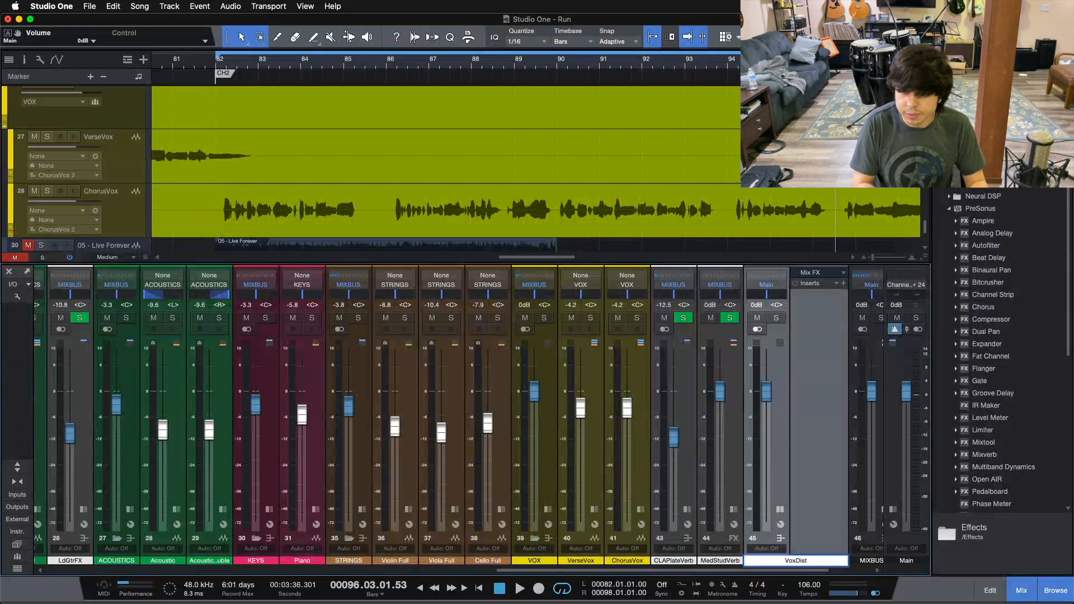
{"action": "key", "text": "Return"}
{"action": "left_click", "coordinate": [797, 562]}
{"action": "left_click", "coordinate": [1009, 553]}
Step: Route the VoxDist bus output to MIXBUS and make the bus solo safe
{"action": "left_click", "coordinate": [766, 285]}
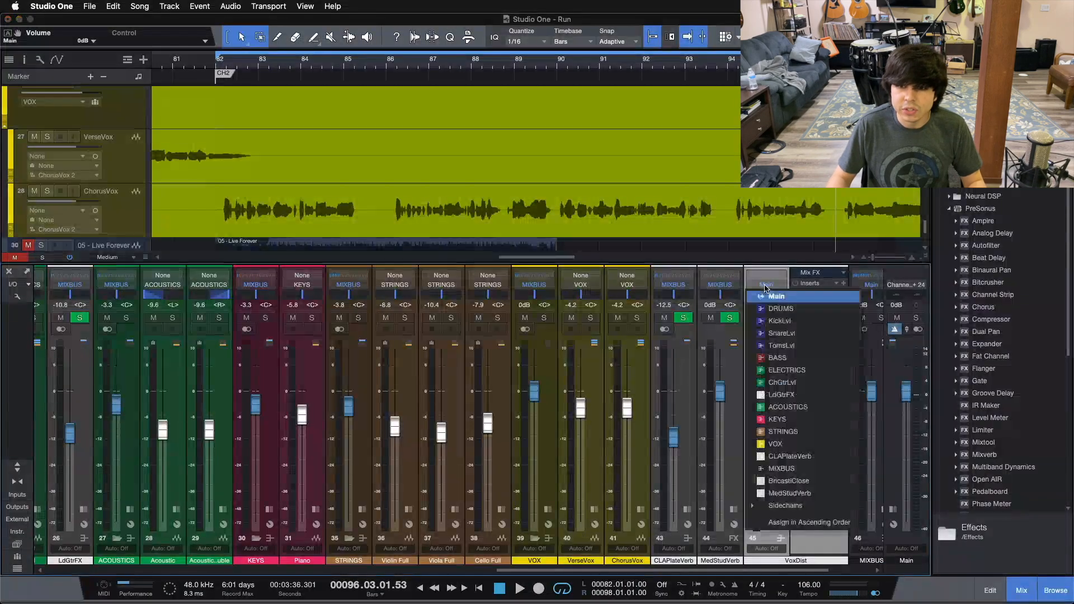
{"action": "left_click", "coordinate": [784, 468]}
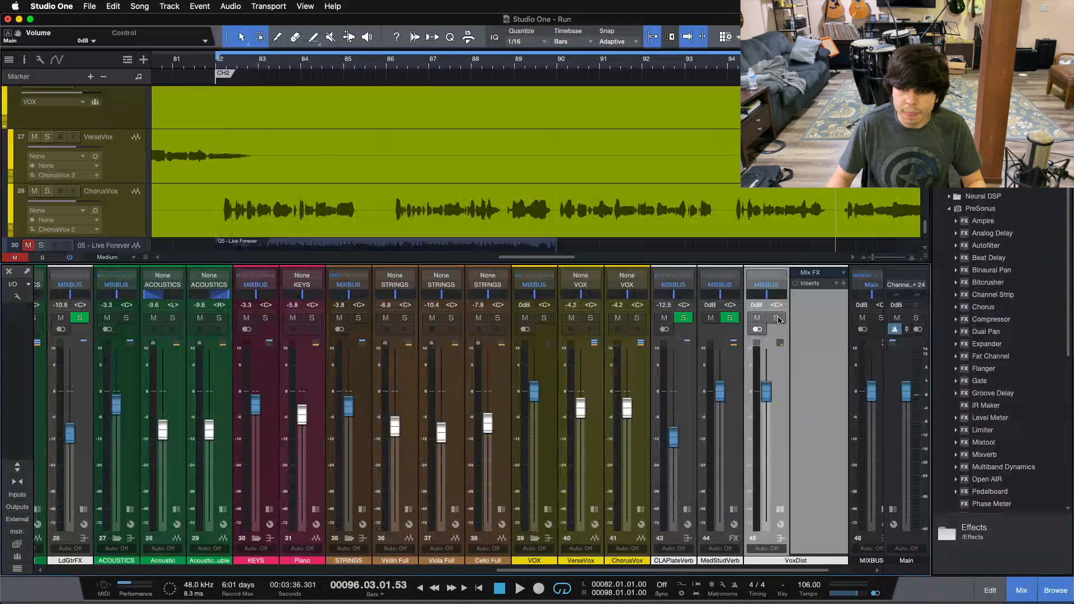
{"action": "left_click", "coordinate": [778, 319]}
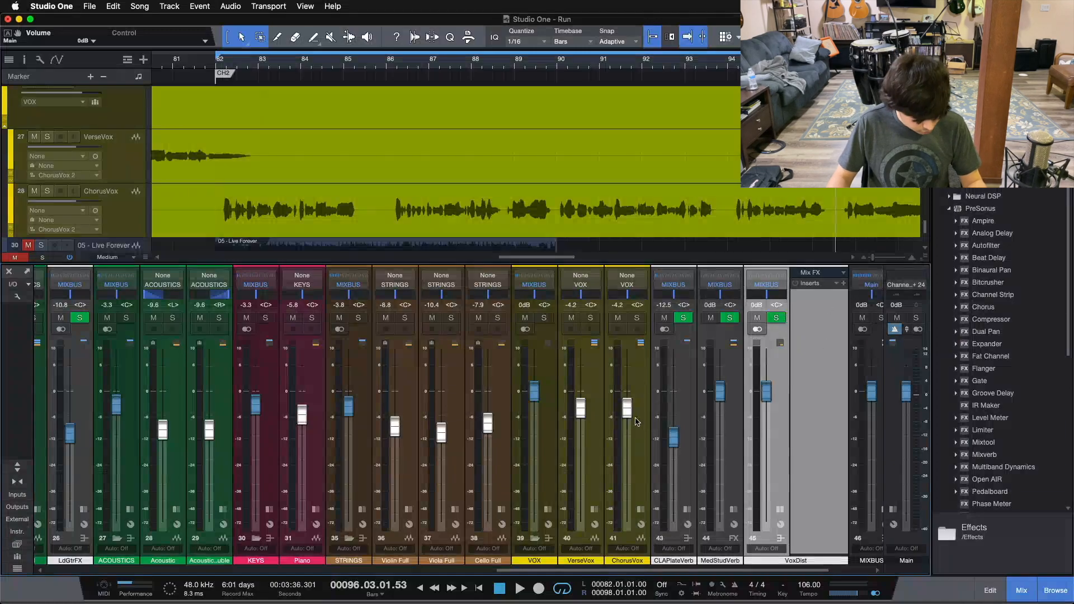
{"action": "left_click", "coordinate": [776, 318]}
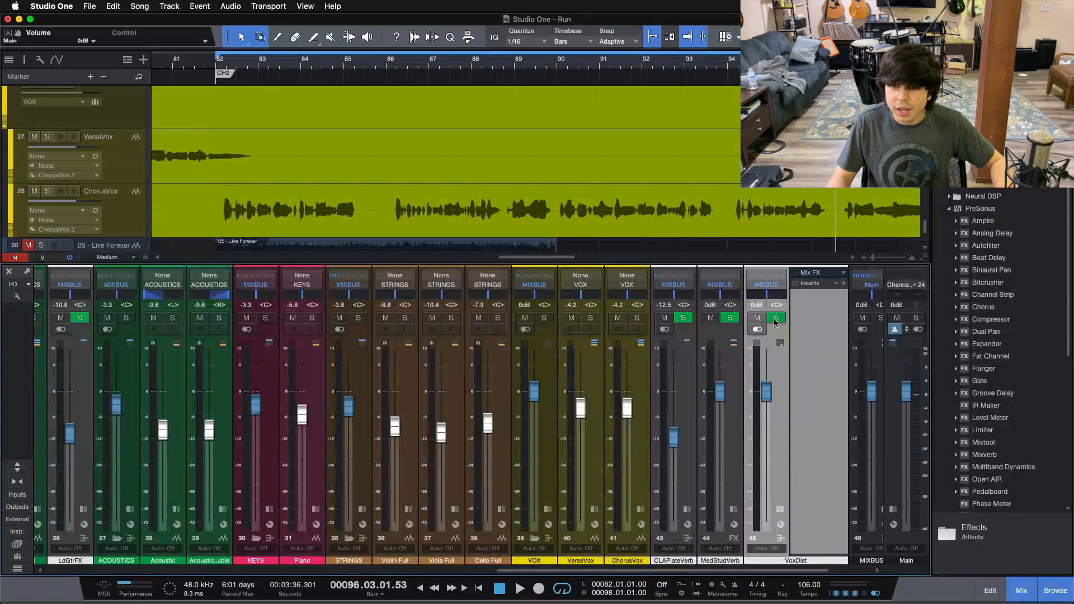
{"action": "left_click", "coordinate": [775, 318]}
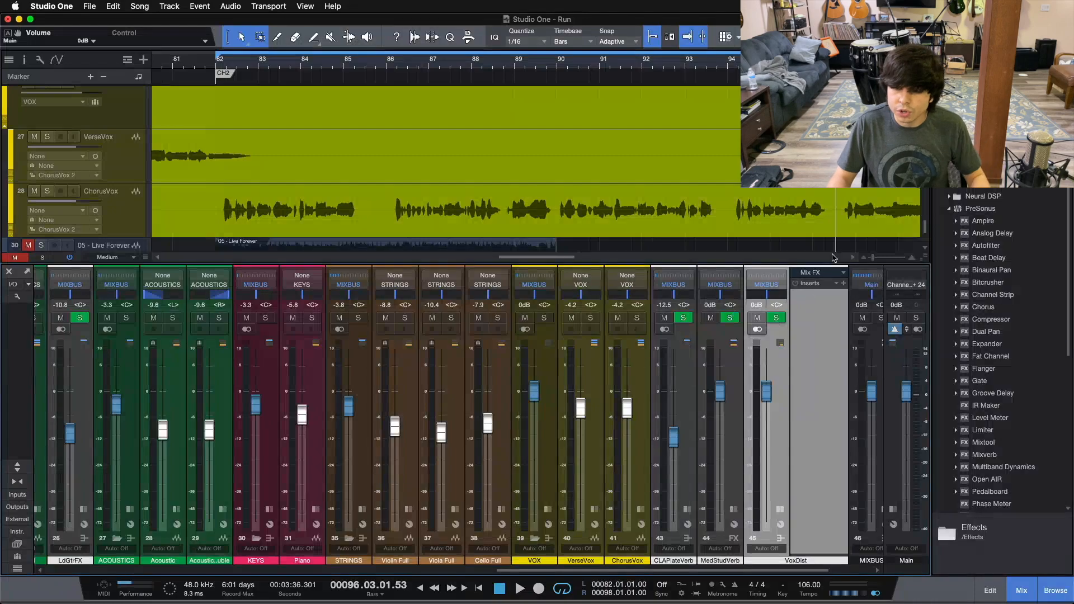
{"action": "left_click", "coordinate": [781, 508]}
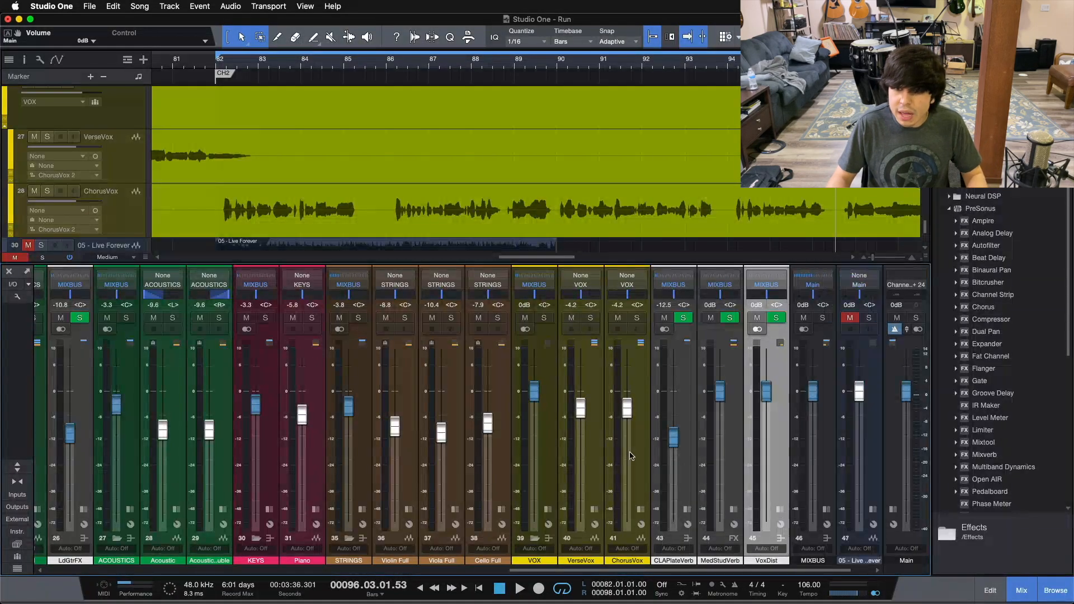
Step: Add a send from the ChorusVox channel to the VoxDist bus with the send level at 0 dB
{"action": "left_click", "coordinate": [641, 509]}
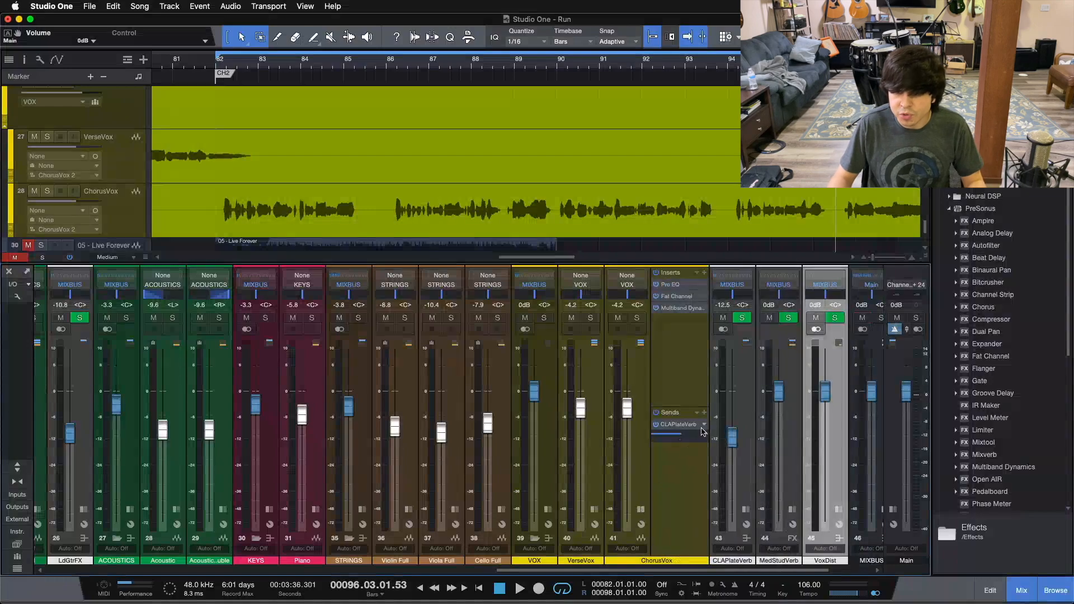
{"action": "left_click", "coordinate": [675, 382]}
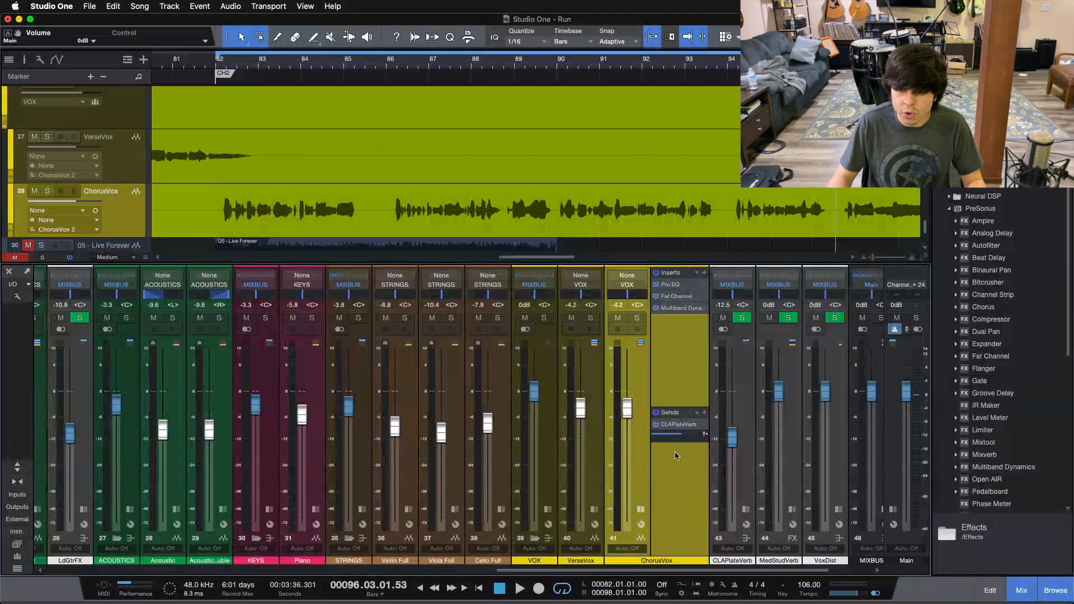
{"action": "left_click", "coordinate": [706, 413]}
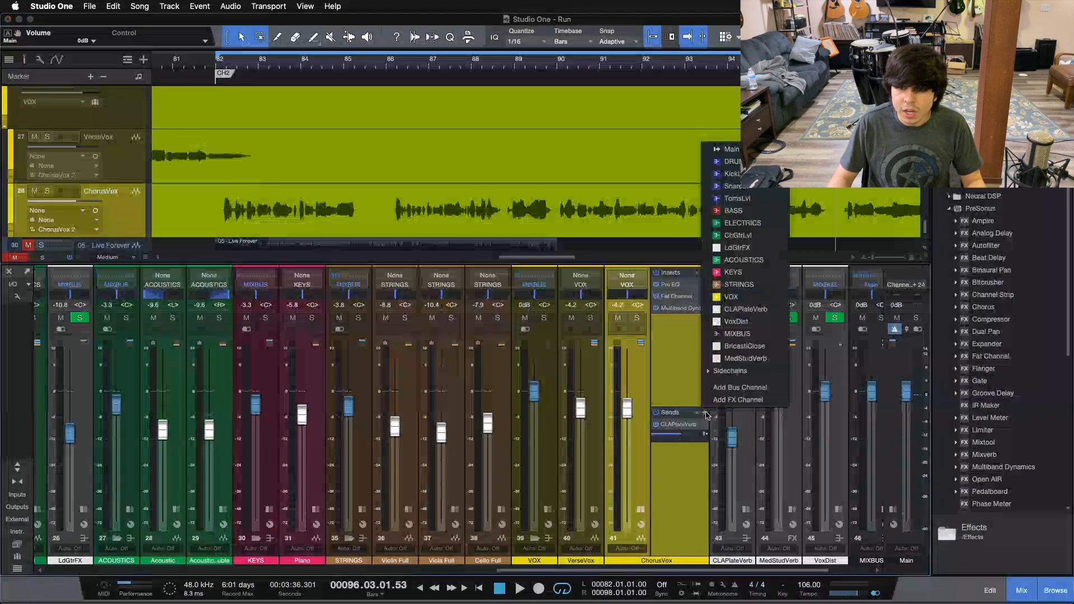
{"action": "left_click", "coordinate": [763, 323]}
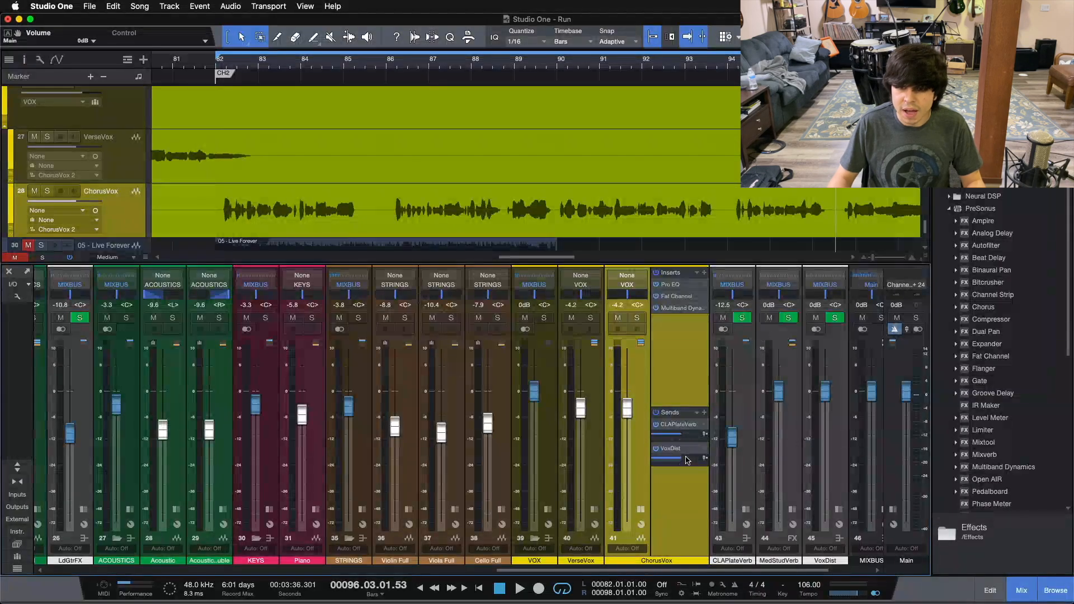
{"action": "mouse_move", "coordinate": [688, 461]}
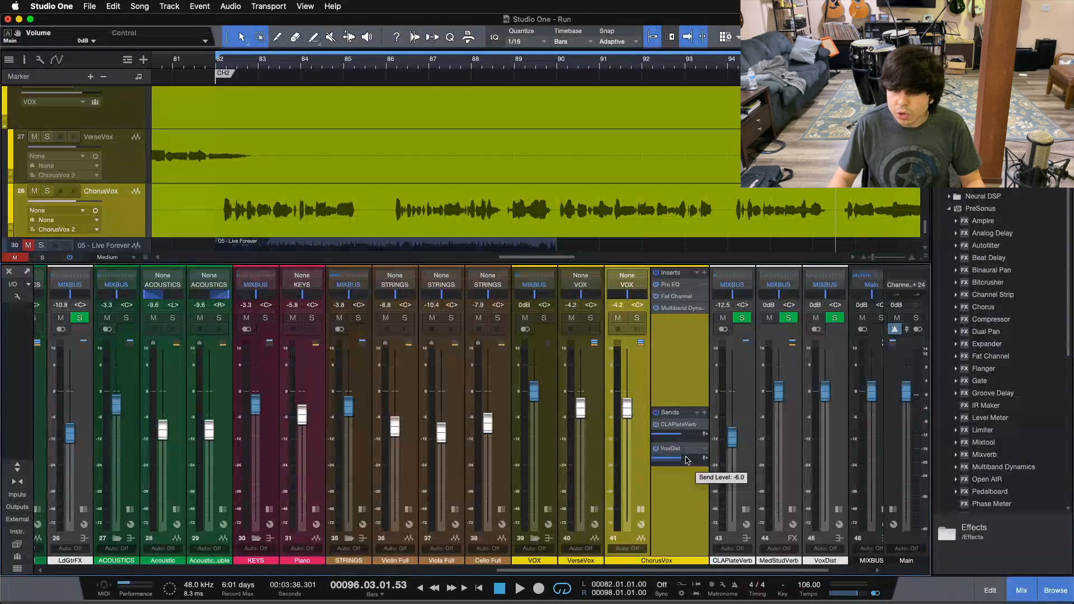
{"action": "left_click", "coordinate": [641, 510]}
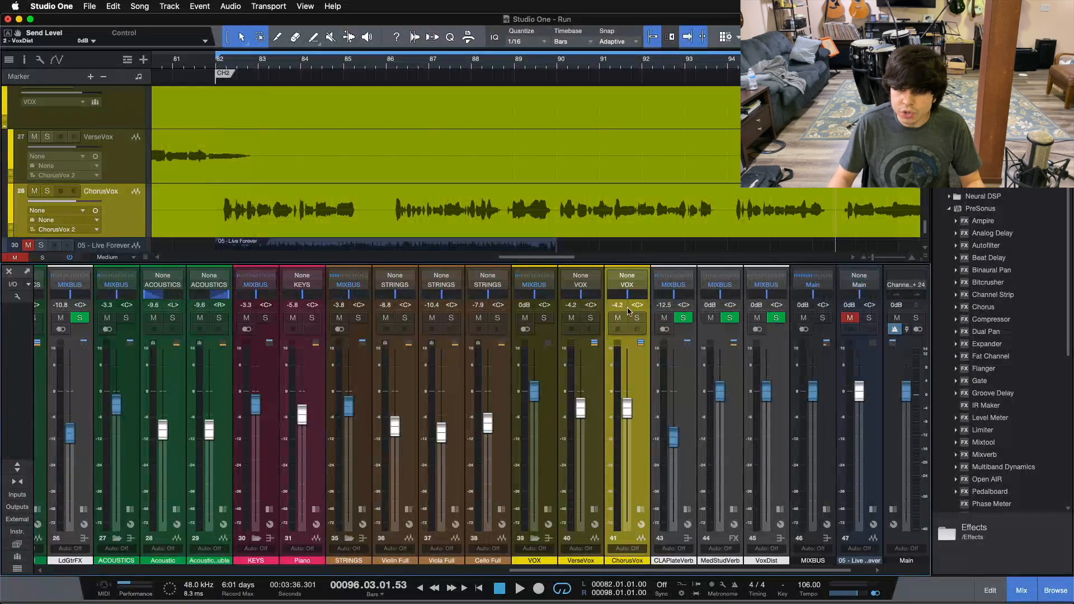
Step: Solo the VoxDist bus in place of ChorusVox and mute the CLAPlateVerb send on ChorusVox
{"action": "left_click", "coordinate": [638, 318]}
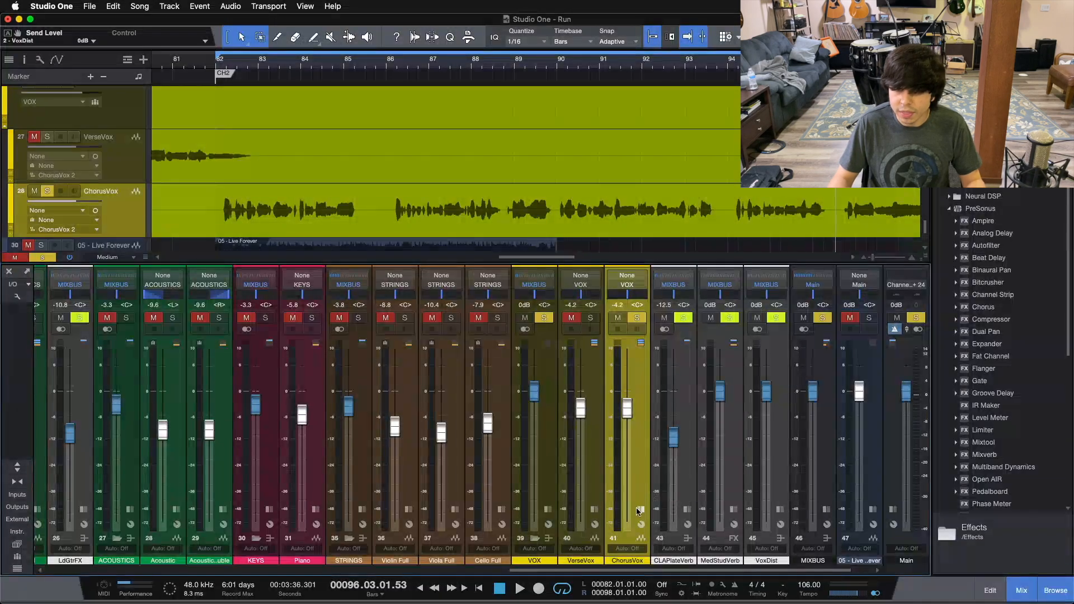
{"action": "key", "text": "s"}
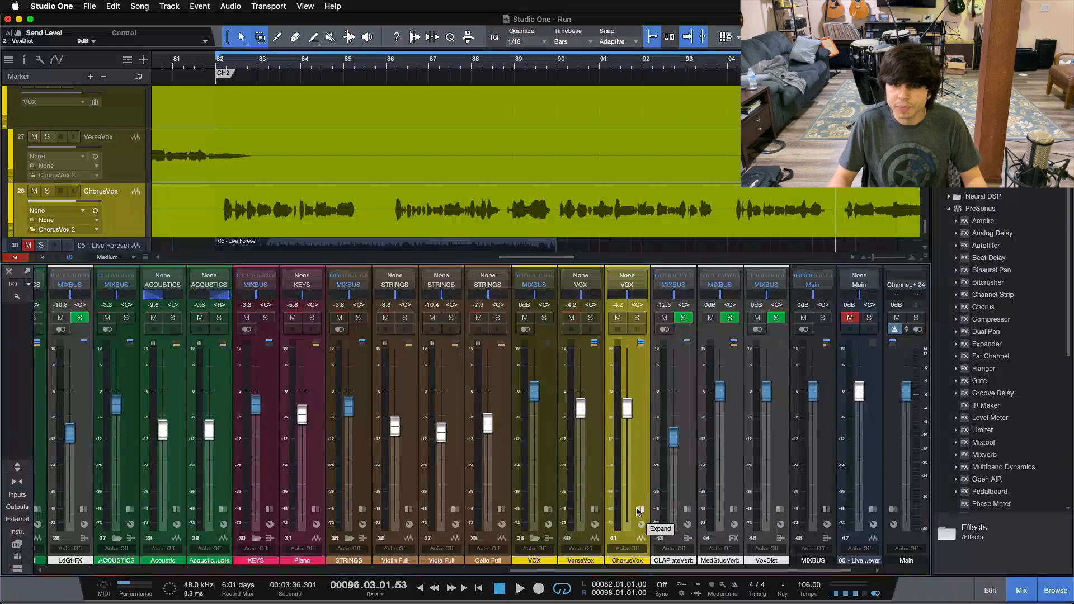
{"action": "left_click", "coordinate": [778, 319]}
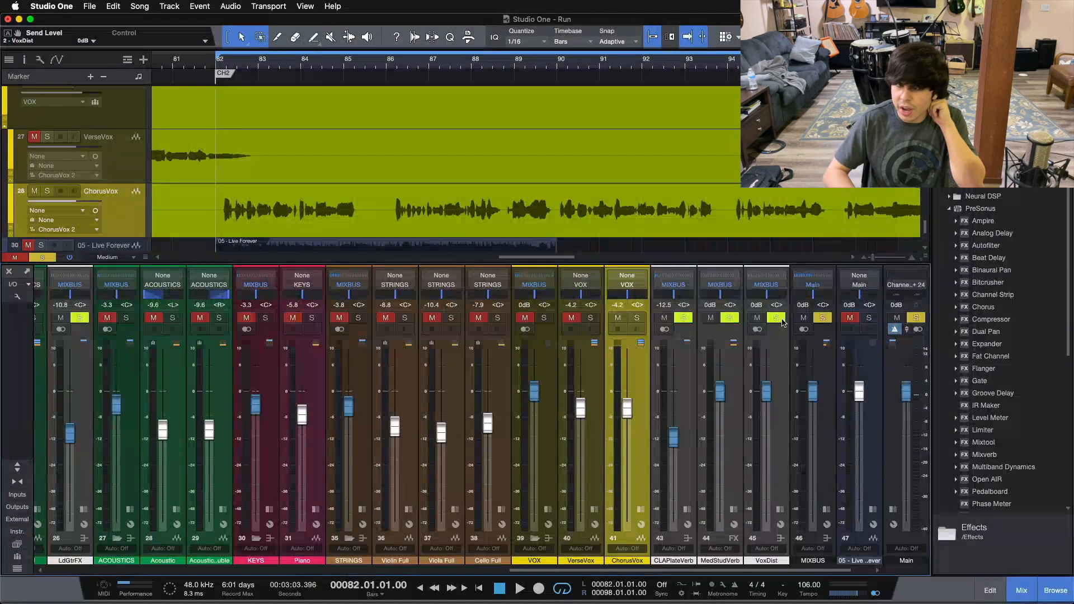
{"action": "left_click", "coordinate": [641, 509]}
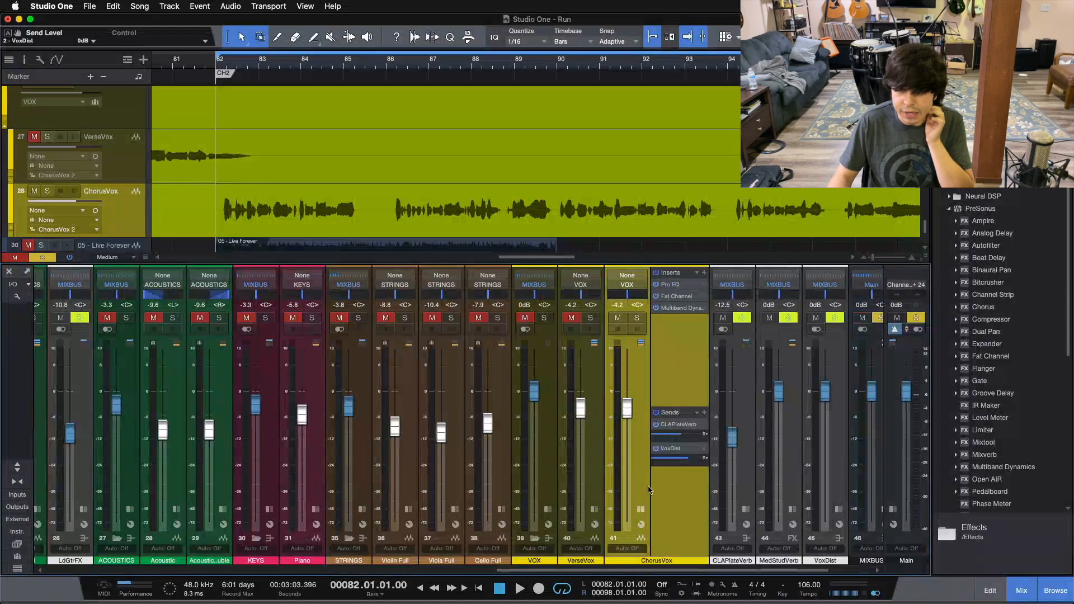
{"action": "left_click", "coordinate": [642, 509]}
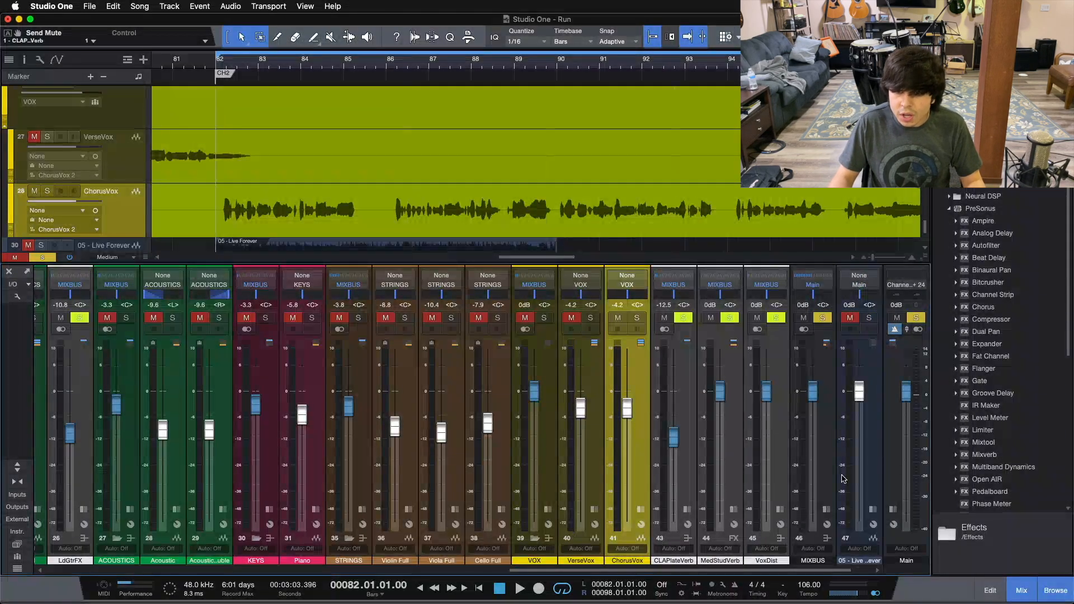
Step: Insert the RedlightDist effect on the VoxDist bus while the soloed chorus vocal plays
{"action": "left_click", "coordinate": [782, 464]}
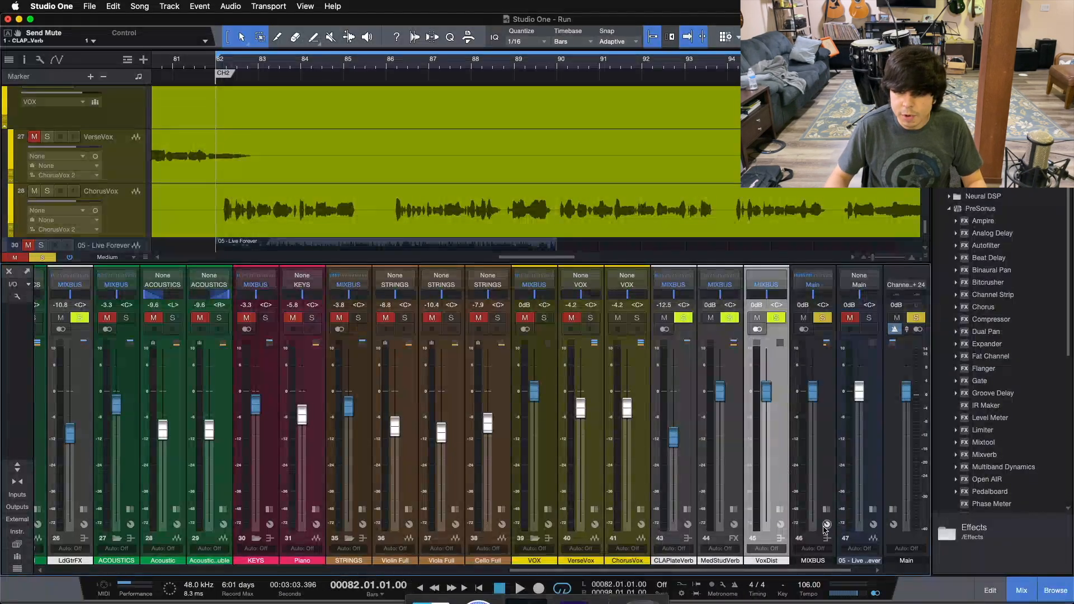
{"action": "left_click", "coordinate": [780, 509]}
{"action": "left_click", "coordinate": [875, 571]}
{"action": "scroll", "coordinate": [1001, 433], "scroll_direction": "down", "scroll_amount": 8}
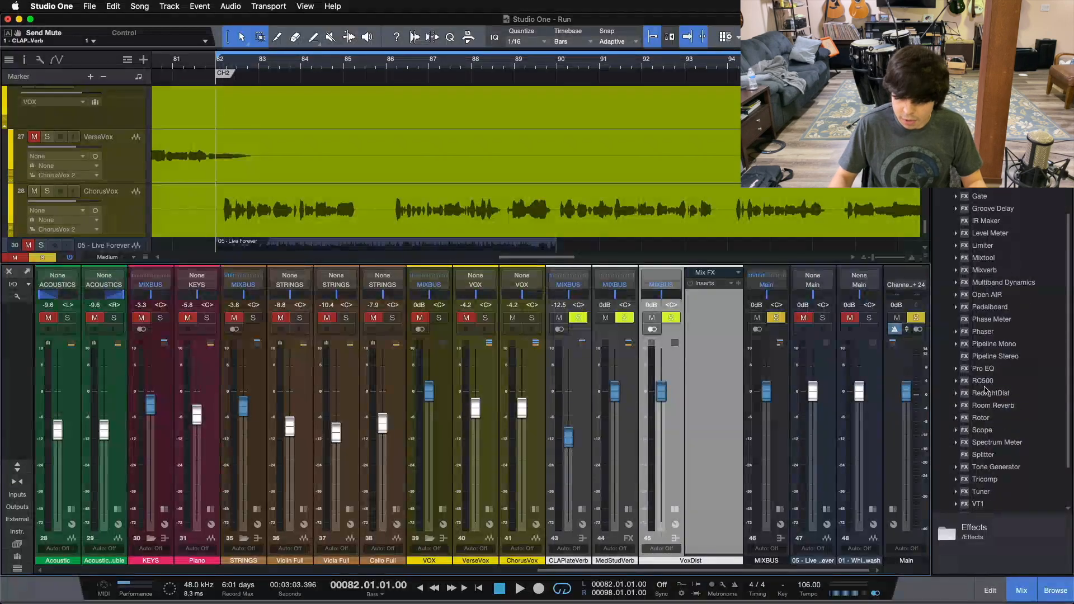
{"action": "key", "text": "space"}
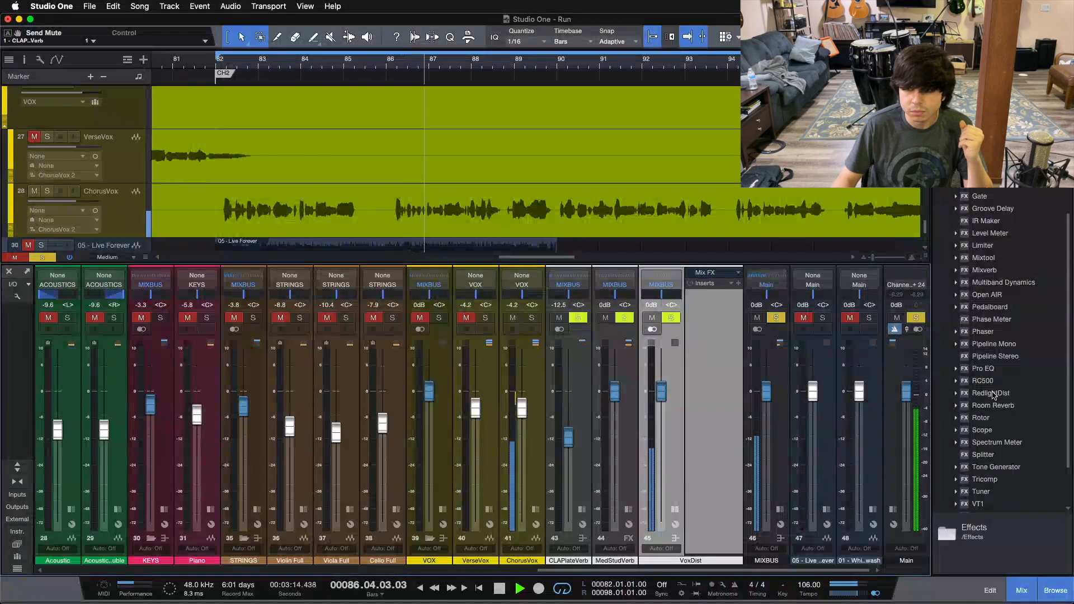
{"action": "left_click", "coordinate": [991, 393]}
{"action": "left_click_drag", "start_coordinate": [707, 310], "coordinate": [708, 312]}
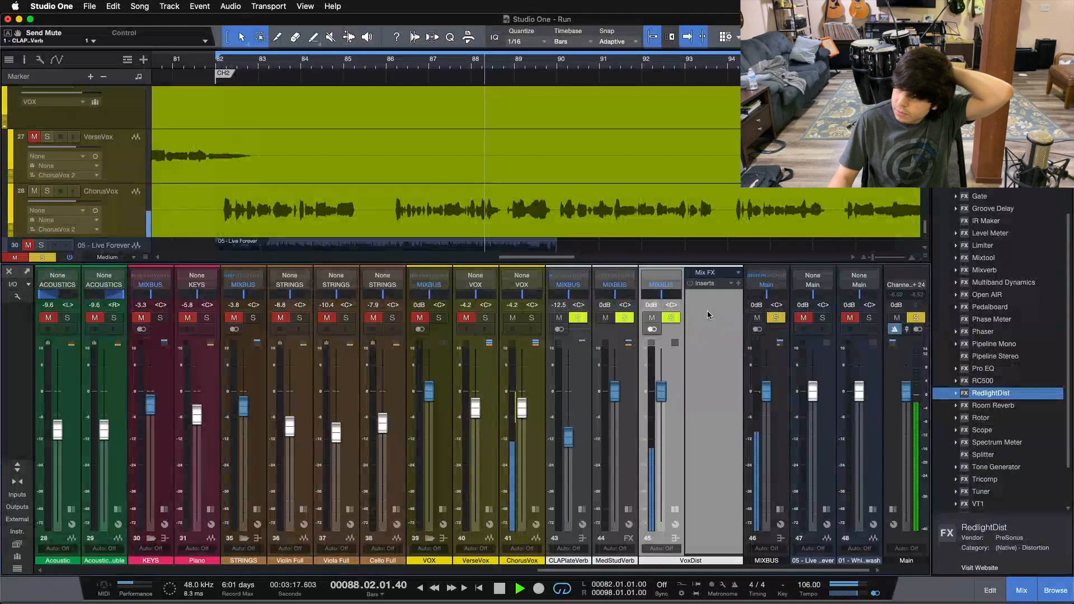
{"action": "left_click_drag", "start_coordinate": [577, 117], "coordinate": [477, 272]}
Step: Lower the RedlightDist output gain to about -15.5 dB and bring its Drive down to about 1
{"action": "mouse_move", "coordinate": [523, 420]}
{"action": "left_mouse_down"}
{"action": "mouse_move", "coordinate": [531, 445]}
{"action": "mouse_move", "coordinate": [526, 431]}
{"action": "left_mouse_up"}
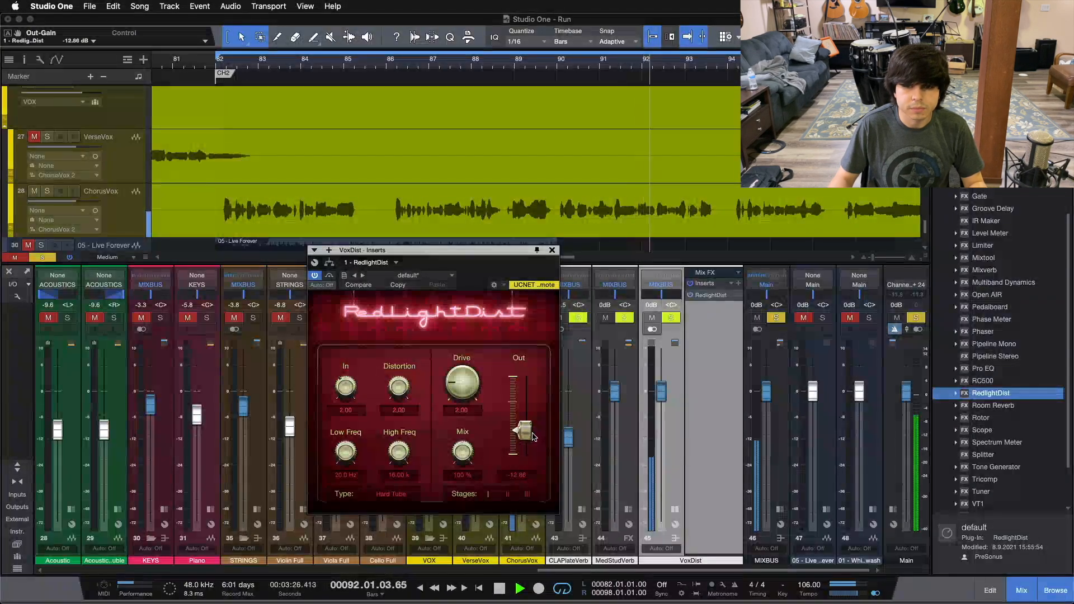
{"action": "left_click_drag", "start_coordinate": [462, 385], "coordinate": [462, 475]}
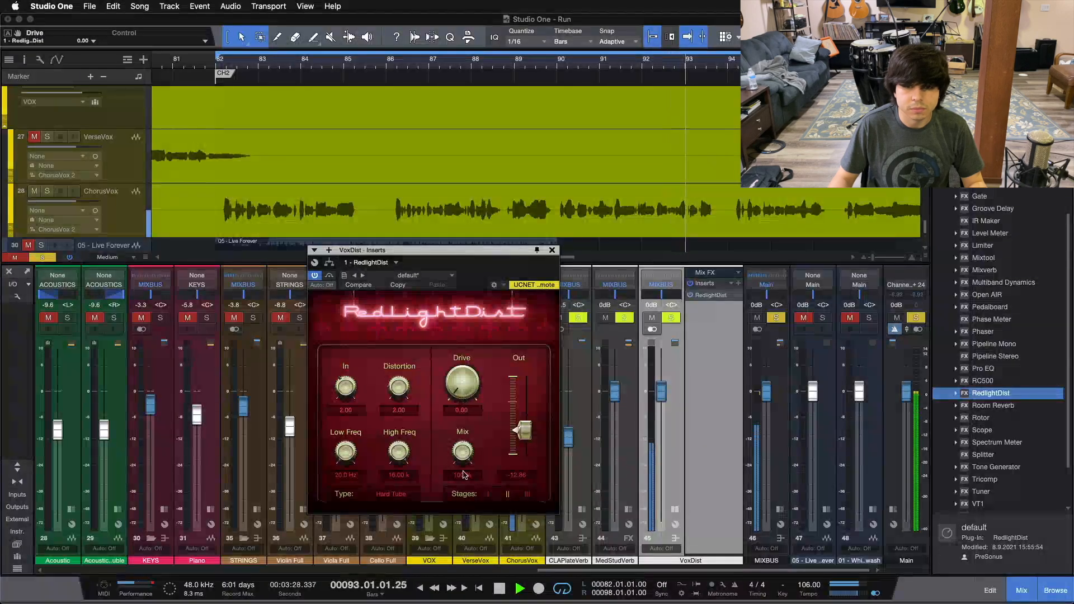
{"action": "left_click_drag", "start_coordinate": [464, 386], "coordinate": [463, 384]}
{"action": "scroll", "coordinate": [463, 389], "scroll_direction": "up", "scroll_amount": 4}
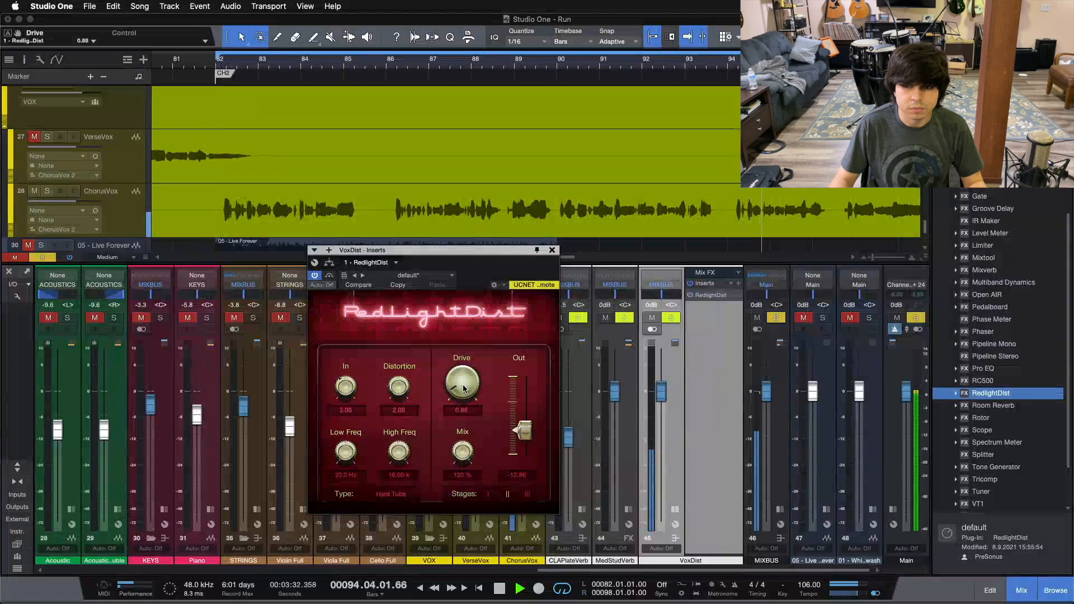
{"action": "left_click_drag", "start_coordinate": [523, 430], "coordinate": [526, 446]}
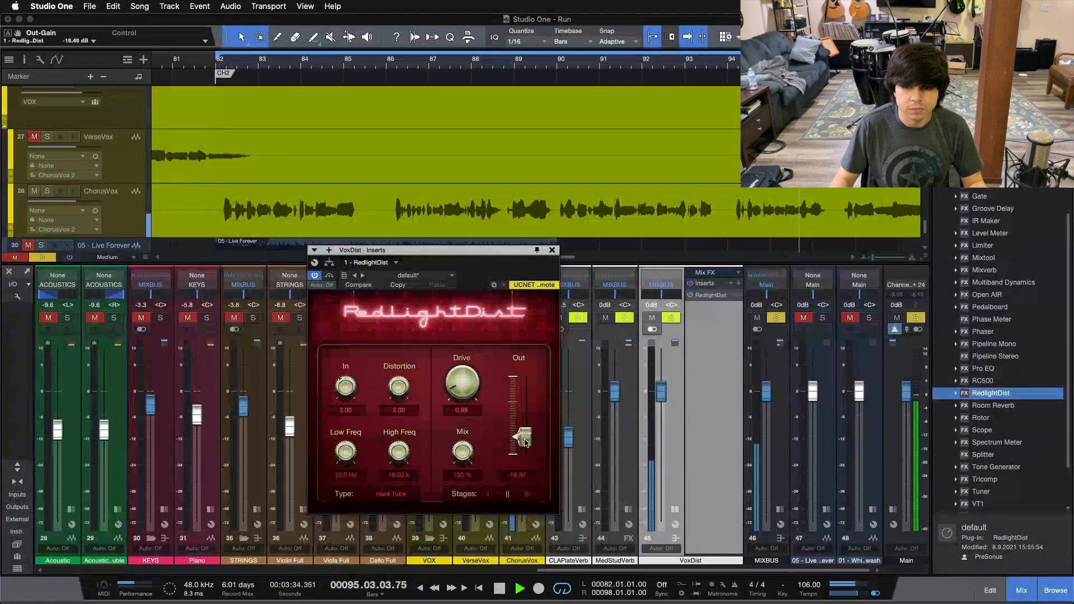
Step: Raise the RedlightDist Drive gradually to 3.85 while lowering its output gain to about -19.3 dB to compensate
{"action": "scroll", "coordinate": [459, 375], "scroll_direction": "up", "scroll_amount": 6}
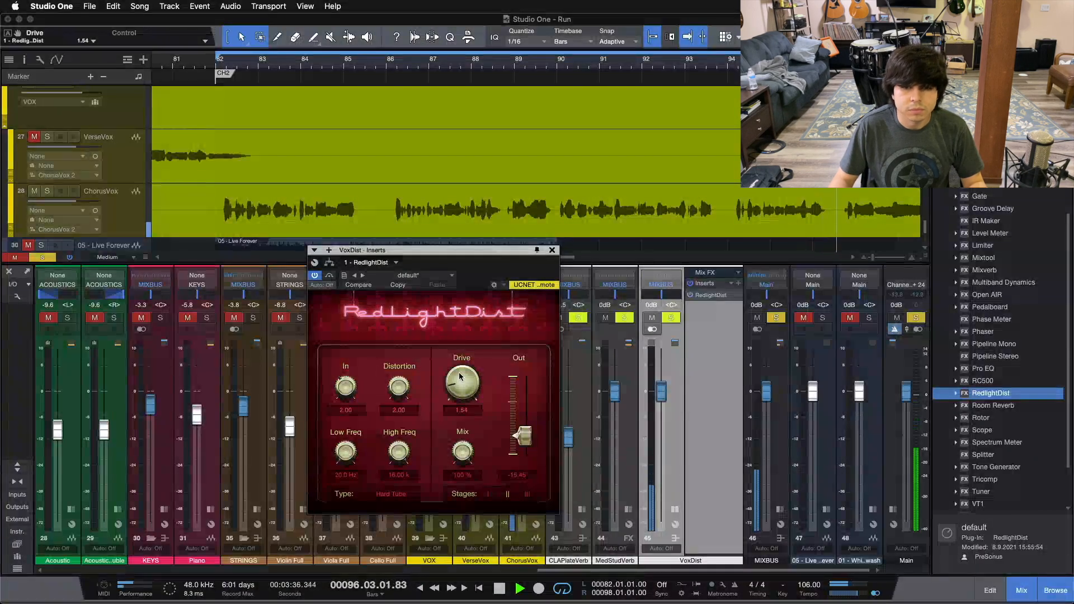
{"action": "scroll", "coordinate": [459, 374], "scroll_direction": "up", "scroll_amount": 3}
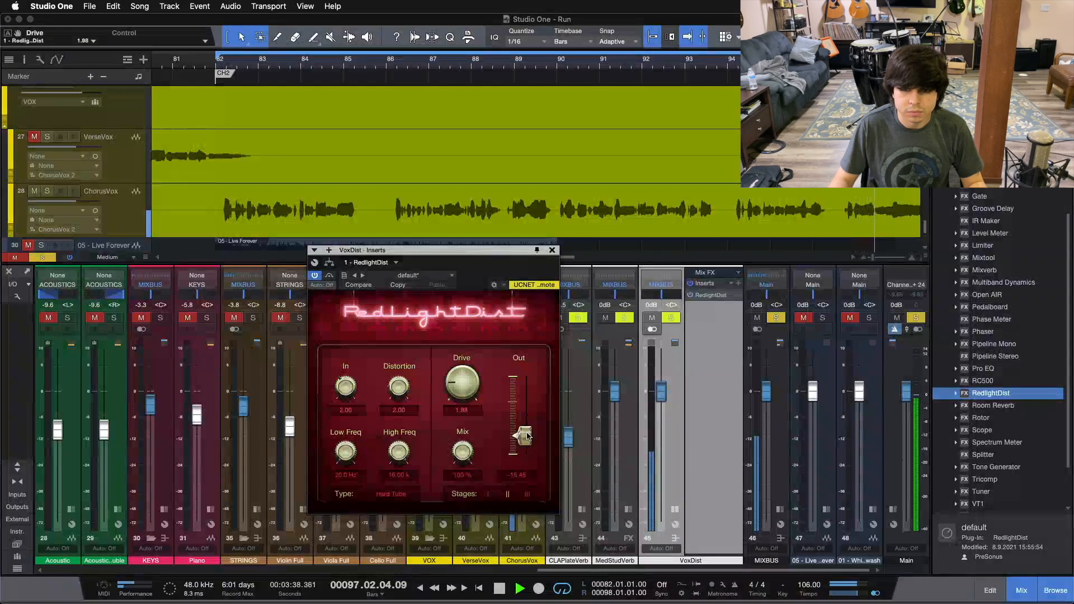
{"action": "scroll", "coordinate": [525, 436], "scroll_direction": "down", "scroll_amount": 1}
{"action": "scroll", "coordinate": [469, 383], "scroll_direction": "up", "scroll_amount": 1}
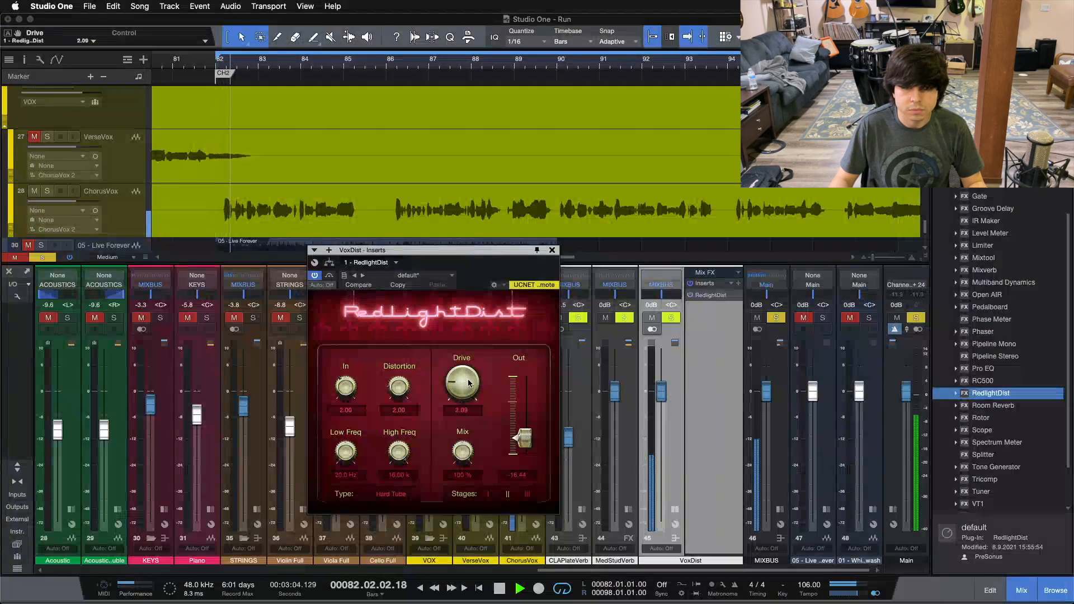
{"action": "scroll", "coordinate": [469, 383], "scroll_direction": "up", "scroll_amount": 6}
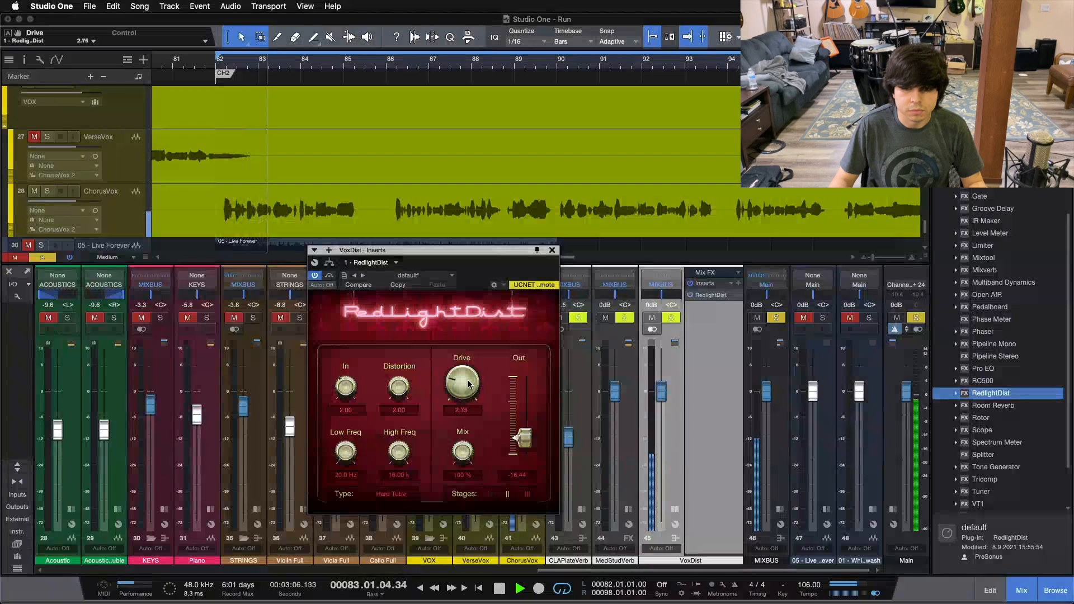
{"action": "scroll", "coordinate": [469, 385], "scroll_direction": "up", "scroll_amount": 1}
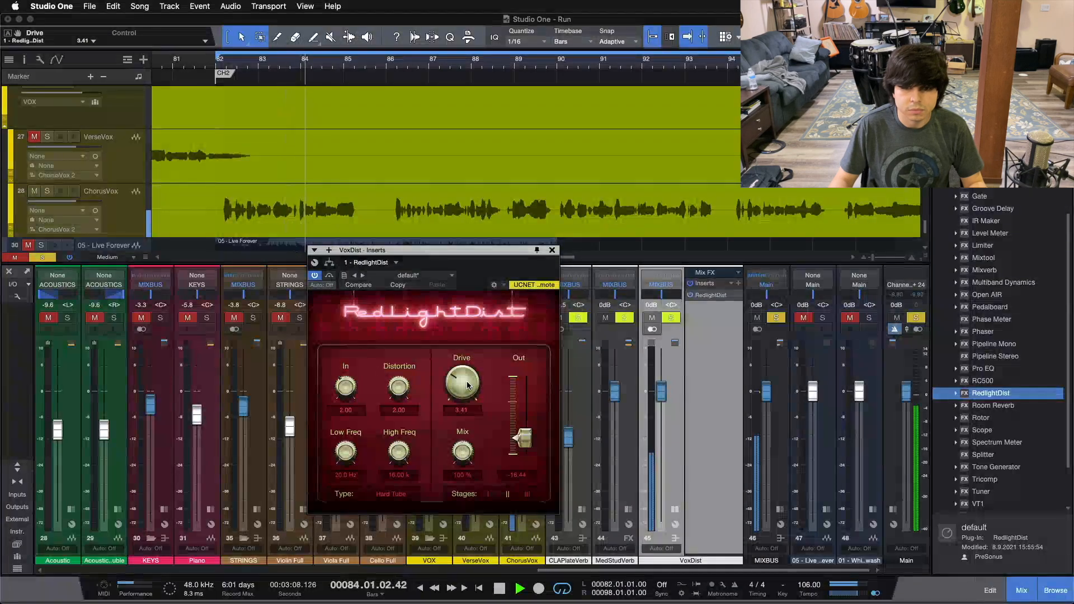
{"action": "left_click_drag", "start_coordinate": [467, 385], "coordinate": [468, 382]}
{"action": "left_click_drag", "start_coordinate": [520, 441], "coordinate": [521, 443]}
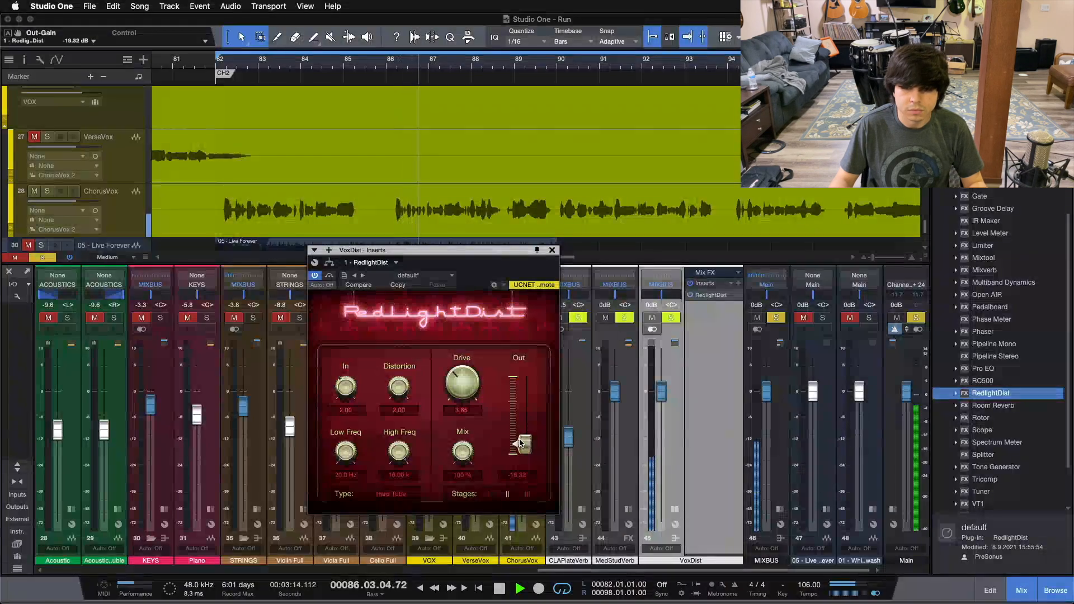
Step: Set the RedlightDist Drive to 4.62 and output gain to -19.68 dB, compare with bypass, and stop playback
{"action": "left_click_drag", "start_coordinate": [473, 401], "coordinate": [471, 396]}
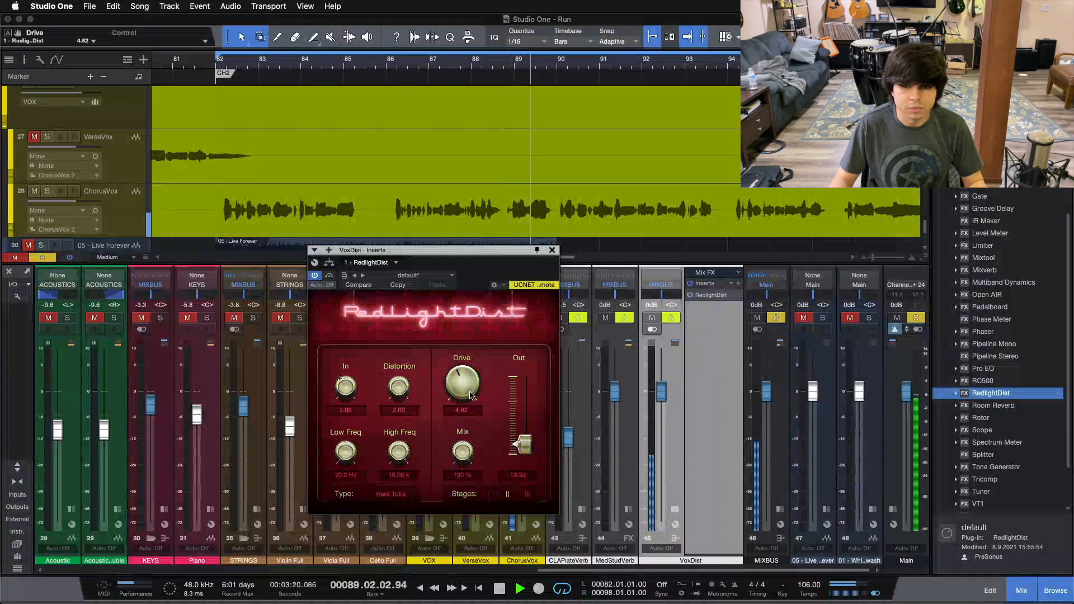
{"action": "left_click_drag", "start_coordinate": [470, 396], "coordinate": [469, 392]}
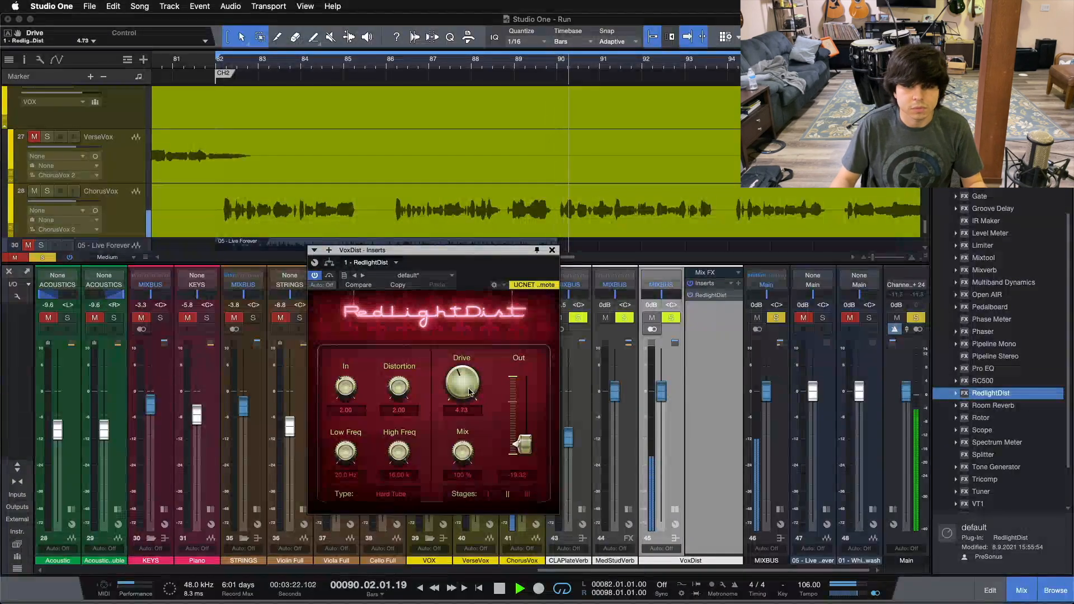
{"action": "scroll", "coordinate": [469, 391], "scroll_direction": "down", "scroll_amount": 1}
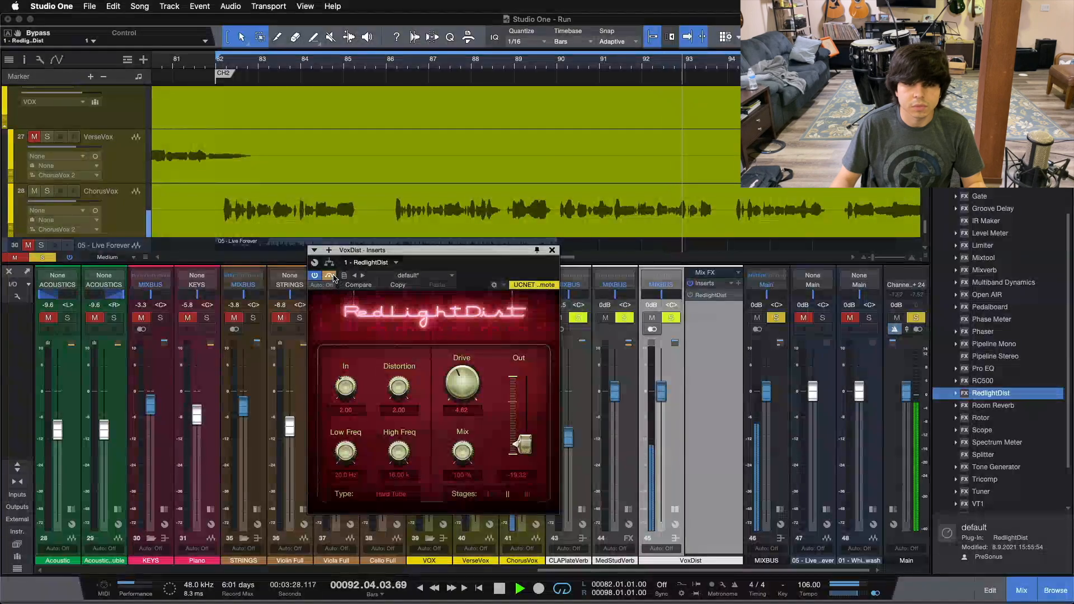
{"action": "scroll", "coordinate": [524, 445], "scroll_direction": "down", "scroll_amount": 1}
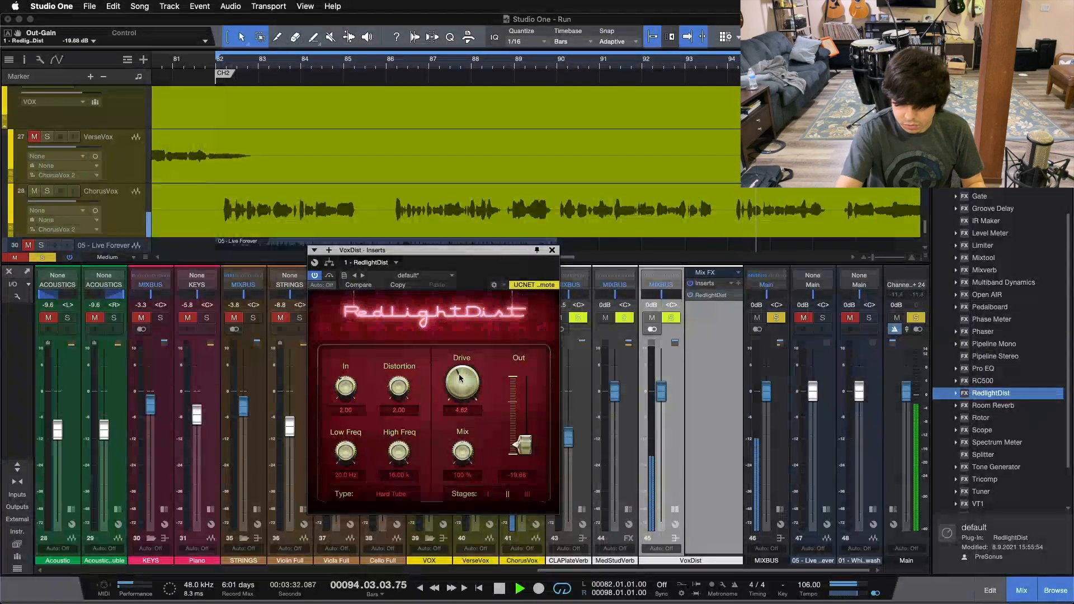
{"action": "key", "text": "space"}
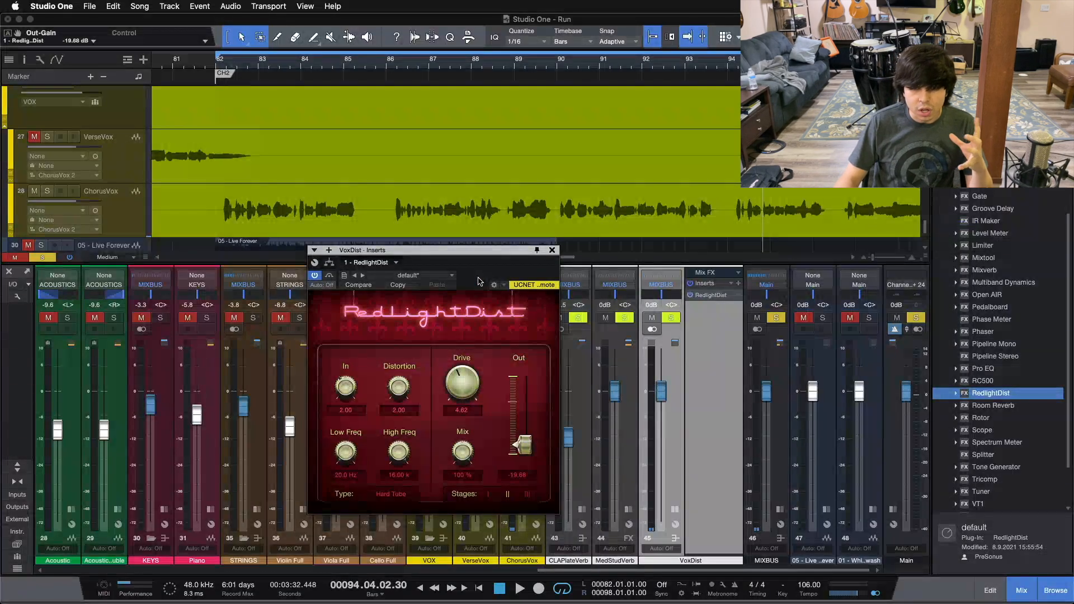
Step: Clear the VoxDist solo, pull its fader all the way down, and play the full mix from the chorus
{"action": "left_click_drag", "start_coordinate": [474, 250], "coordinate": [297, 241]}
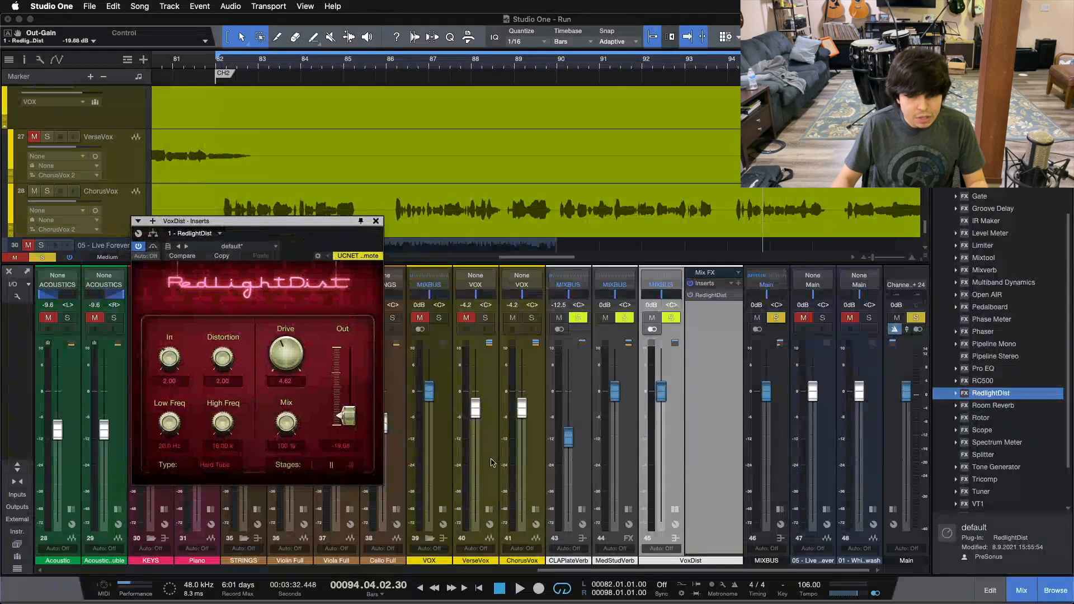
{"action": "key", "text": "s"}
{"action": "left_click_drag", "start_coordinate": [661, 391], "coordinate": [662, 521]}
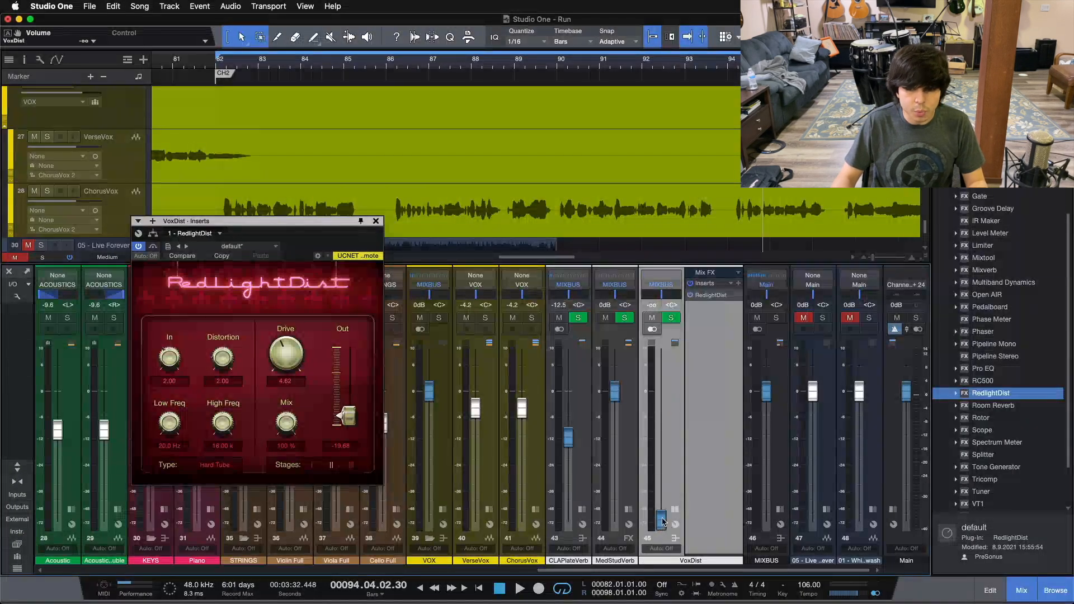
{"action": "scroll", "coordinate": [674, 513], "scroll_direction": "left", "scroll_amount": 5}
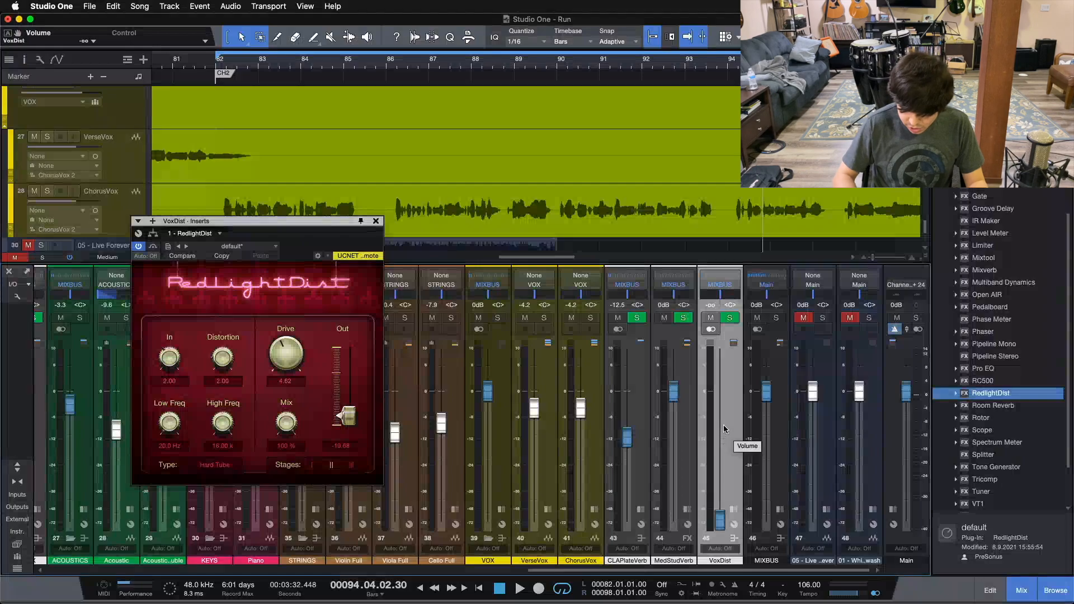
{"action": "key", "text": "space"}
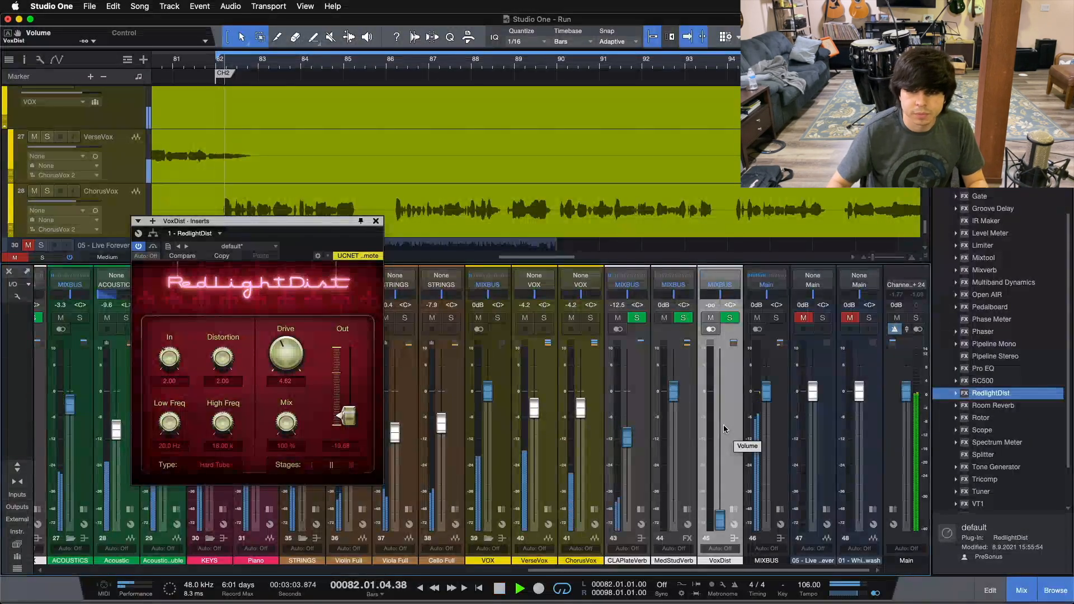
Step: Raise the VoxDist bus fader gradually to -15 dB while the full mix plays
{"action": "left_click_drag", "start_coordinate": [720, 520], "coordinate": [720, 481]}
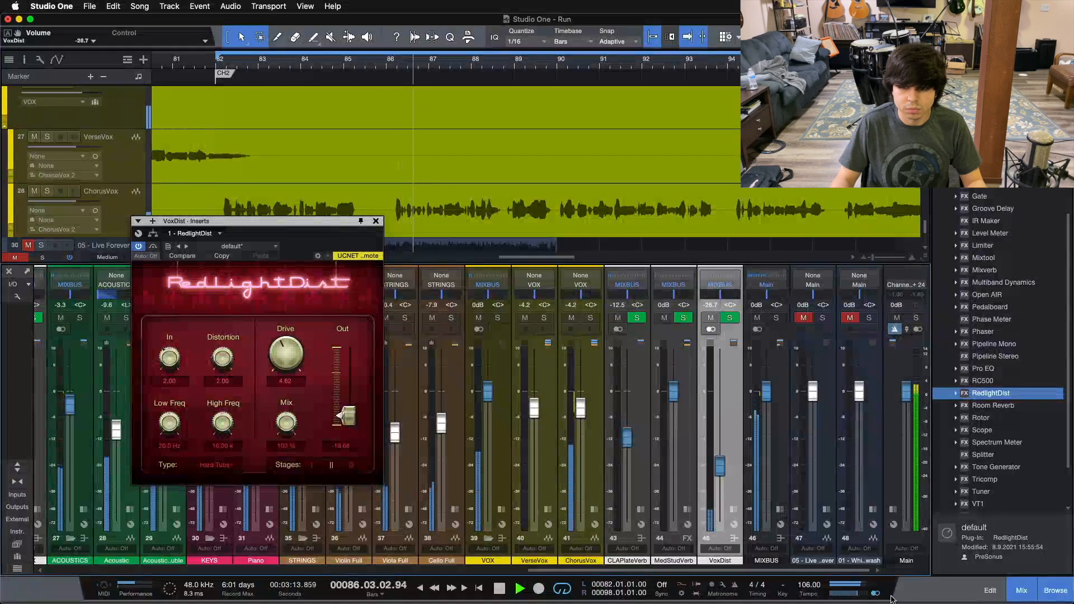
{"action": "left_click_drag", "start_coordinate": [721, 475], "coordinate": [721, 462]}
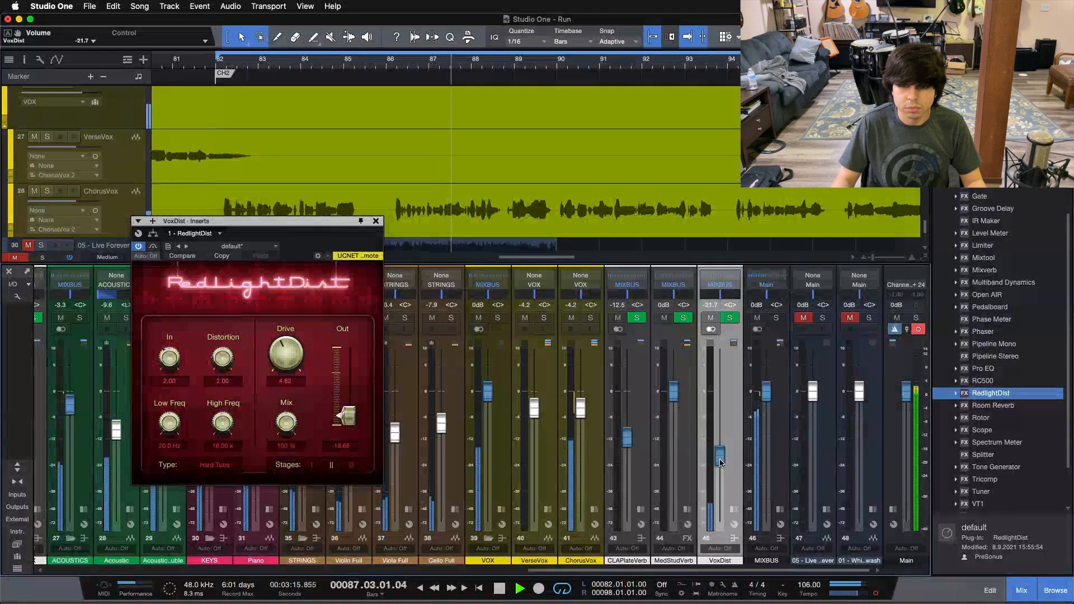
{"action": "scroll", "coordinate": [720, 459], "scroll_direction": "up", "scroll_amount": 4}
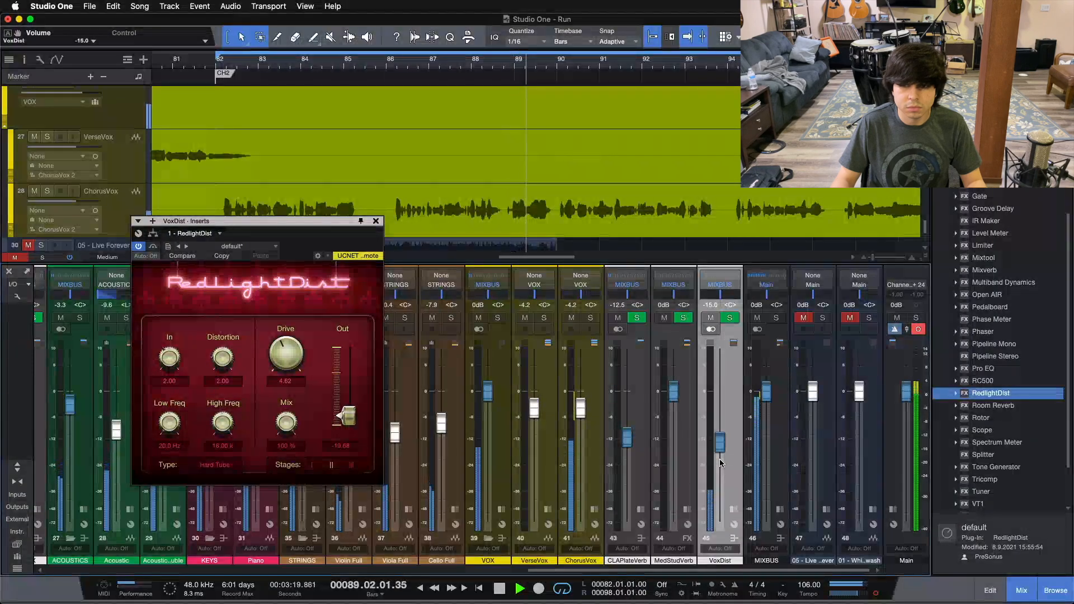
Step: Compare the mix with VoxDist muted and unmuted, set its fader to -15.8 dB, and close the effect window
{"action": "left_click", "coordinate": [710, 319]}
{"action": "left_click", "coordinate": [709, 320]}
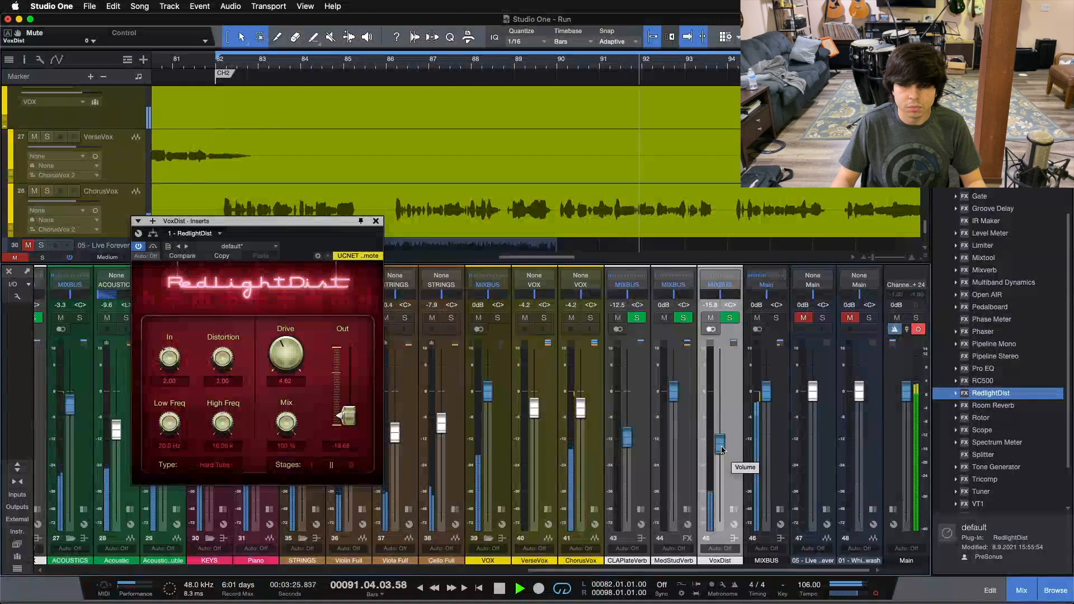
{"action": "key", "text": "Escape"}
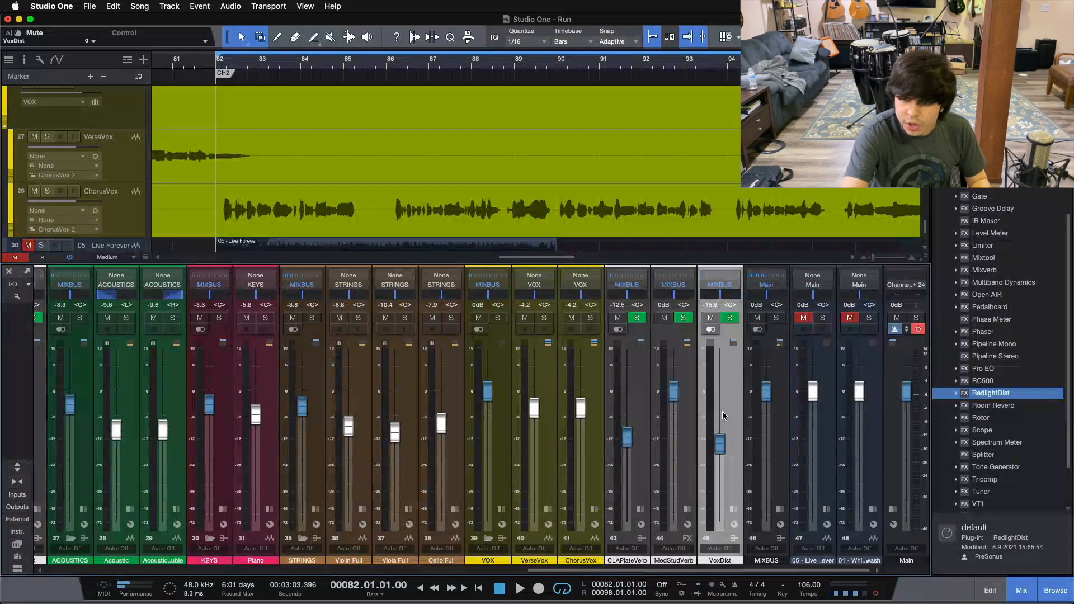
Step: Replay the chorus and mute and unmute the VoxDist bus to compare the vocal with and without distortion
{"action": "key", "text": "space"}
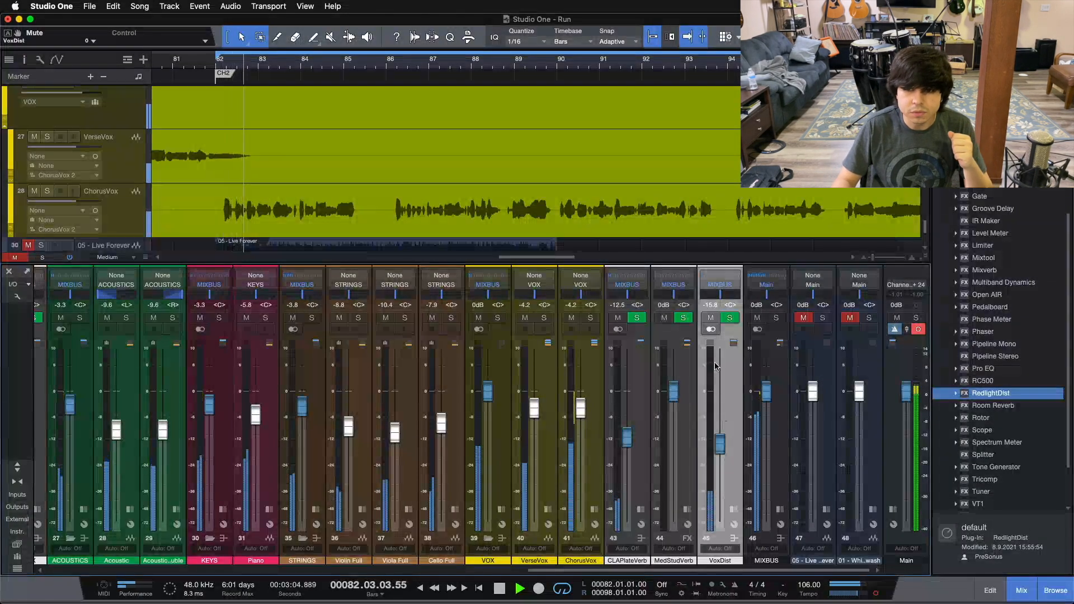
{"action": "left_click", "coordinate": [711, 318]}
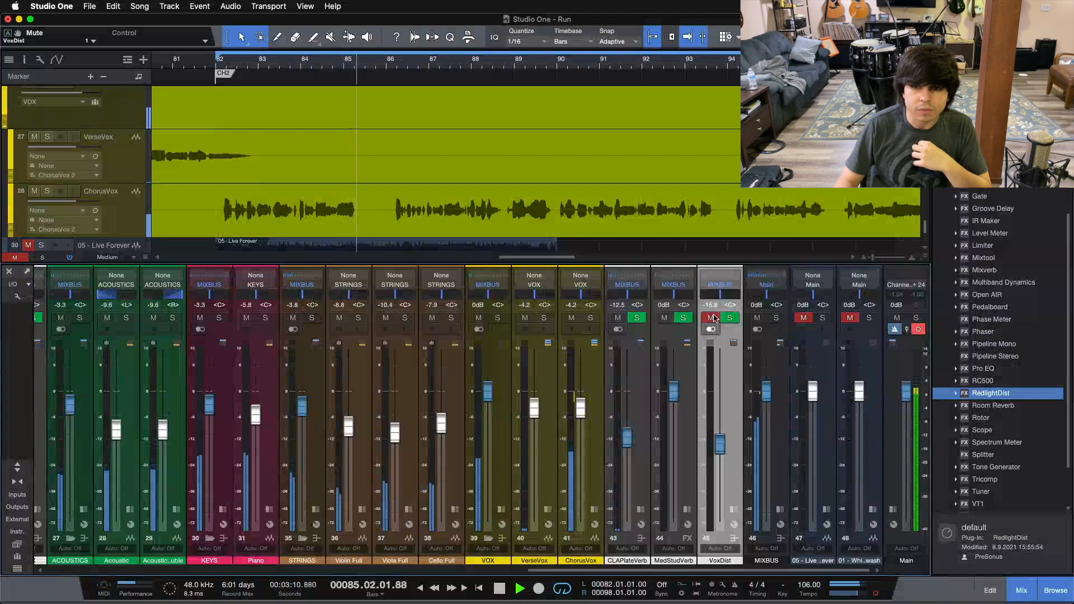
{"action": "left_click", "coordinate": [711, 318]}
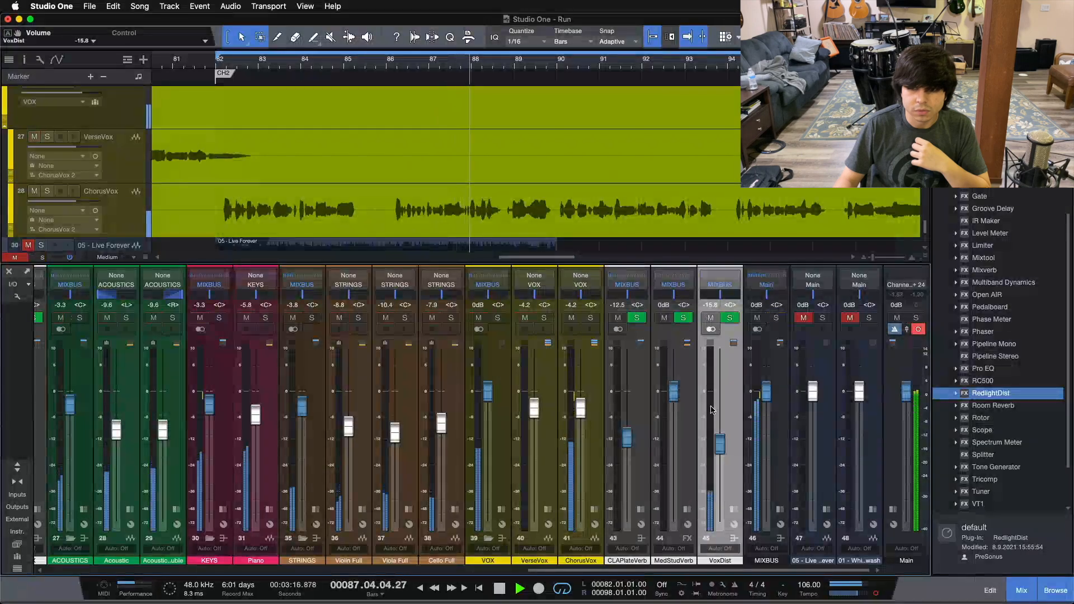
Step: Try the VoxDist fader at -15 dB, return it to -15.8 dB, and stop playback
{"action": "left_click_drag", "start_coordinate": [720, 441], "coordinate": [720, 439]}
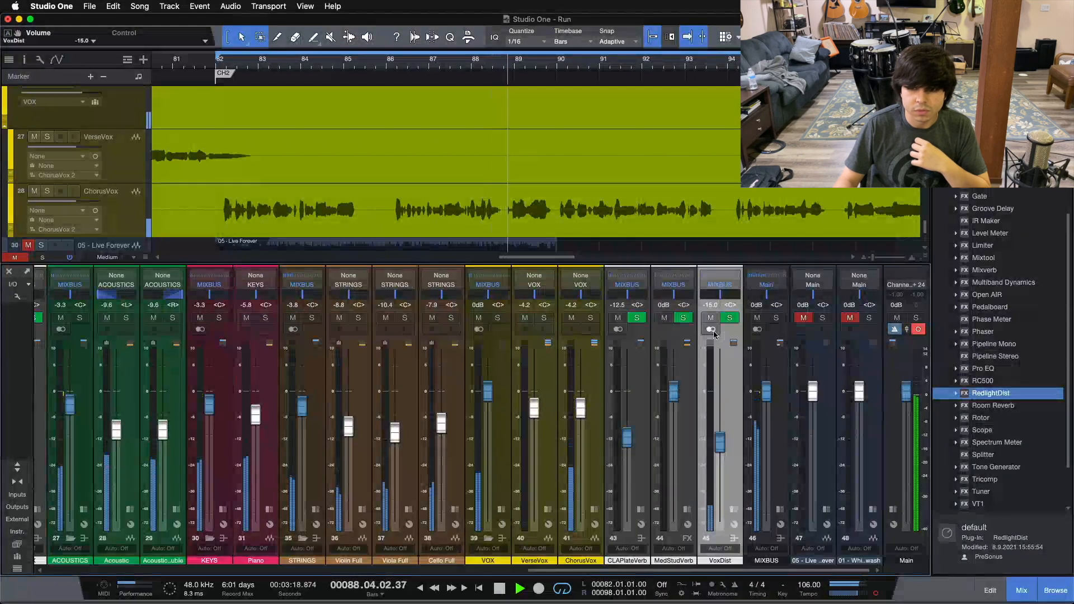
{"action": "scroll", "coordinate": [723, 427], "scroll_direction": "down", "scroll_amount": 1}
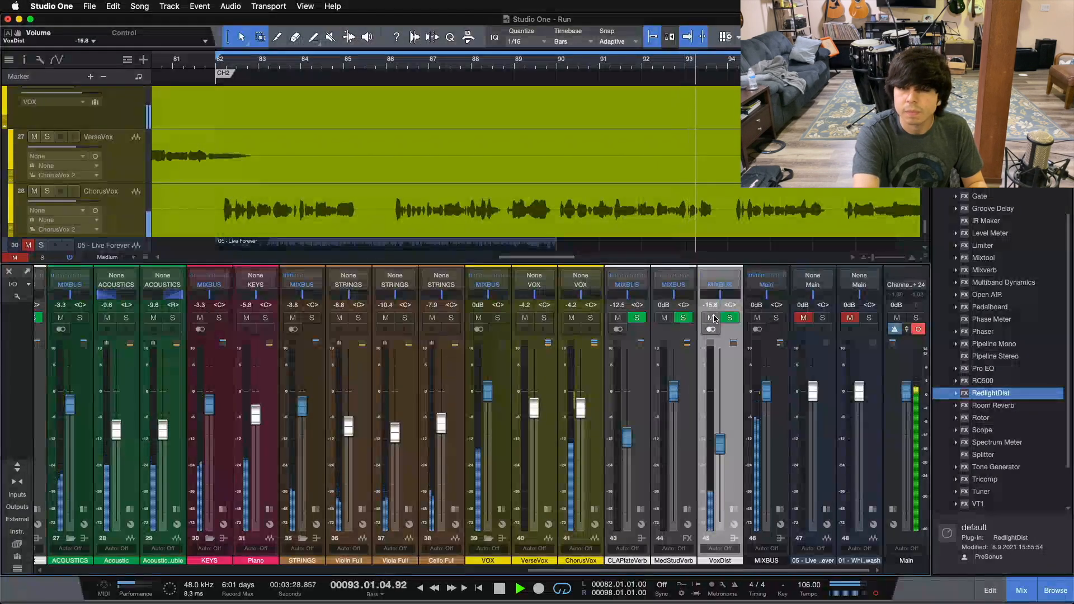
{"action": "key", "text": "space"}
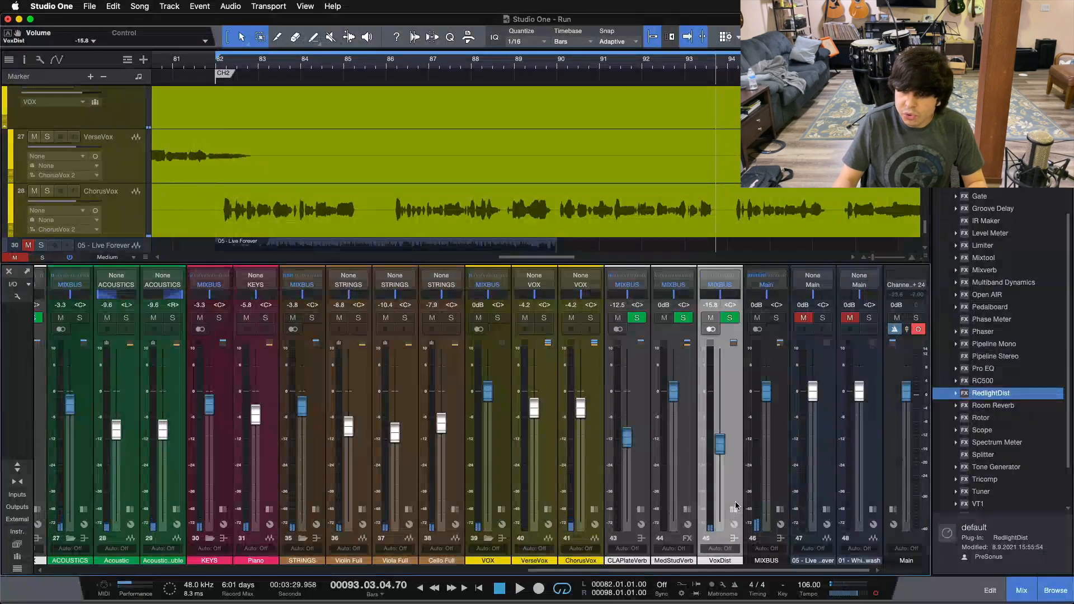
Step: Expand the VoxDist channel's inserts, solo the bus with its fader reset to 0 dB, and play the chorus
{"action": "left_click", "coordinate": [734, 509]}
{"action": "left_click", "coordinate": [731, 319]}
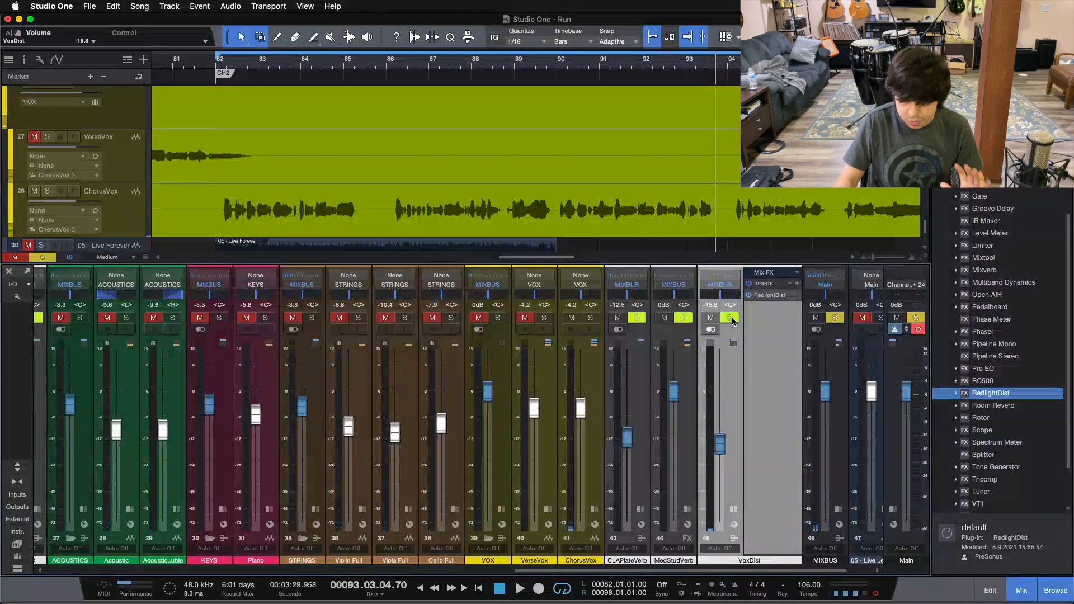
{"action": "left_click", "coordinate": [723, 445], "text": "alt"}
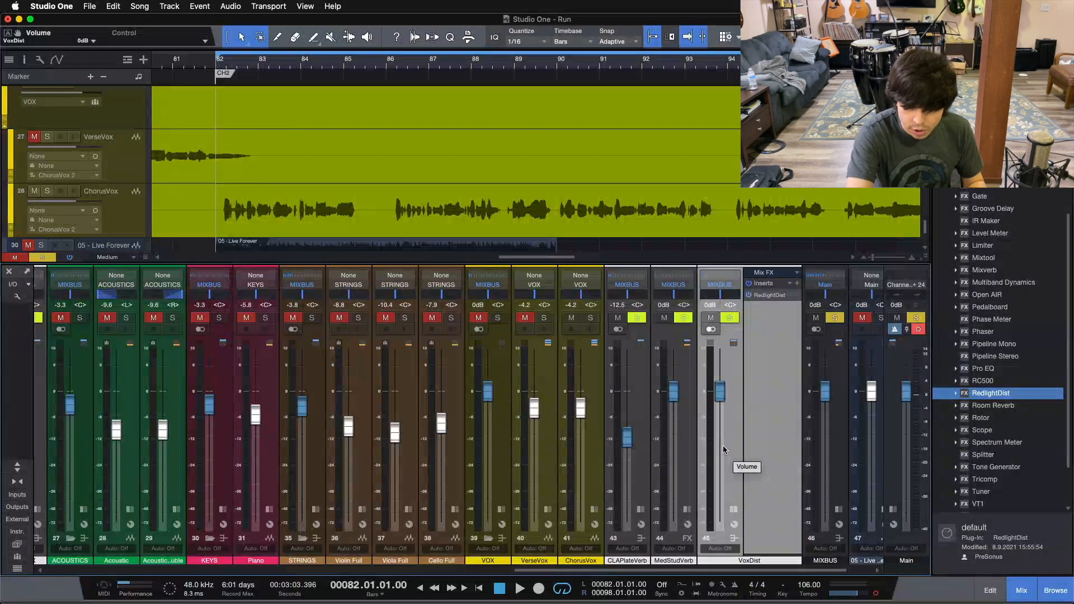
{"action": "key", "text": "space"}
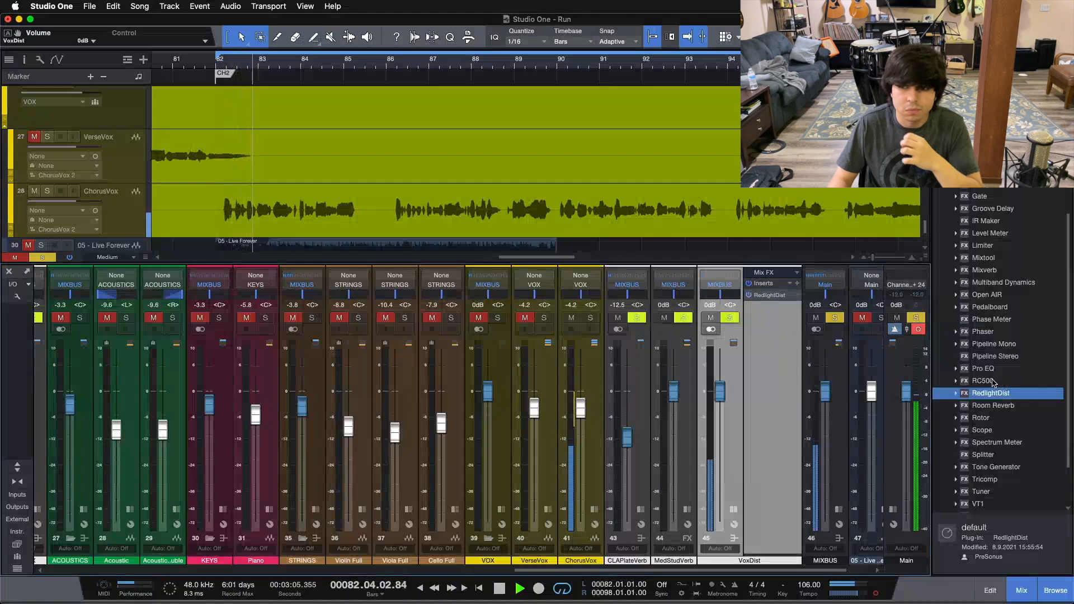
Step: Insert Pro EQ after RedlightDist on the VoxDist bus and enable its low cut at about 196 Hz
{"action": "left_click_drag", "start_coordinate": [983, 368], "coordinate": [752, 323]}
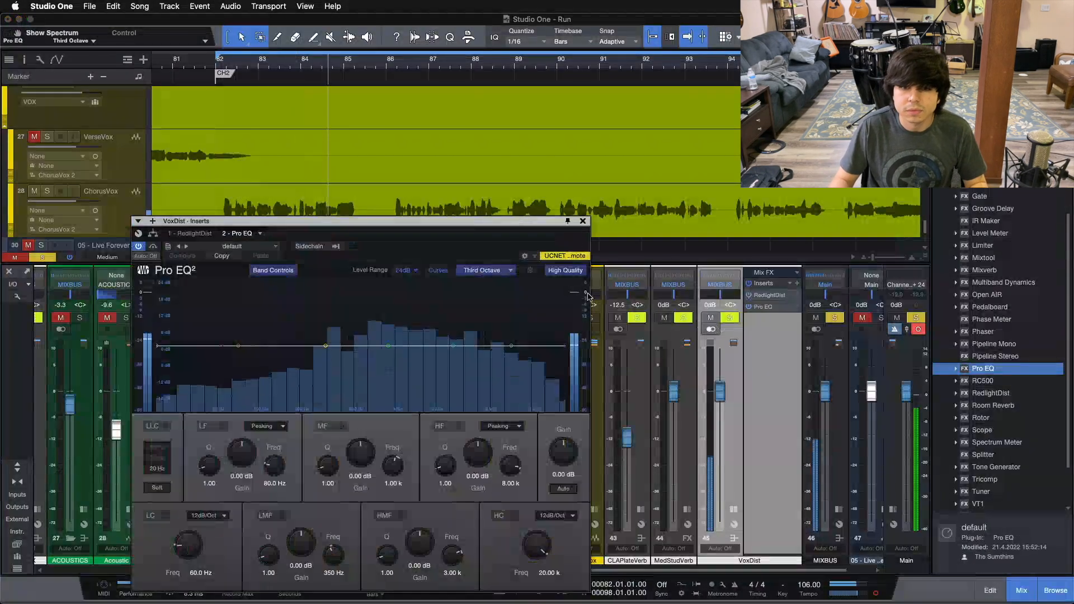
{"action": "left_click_drag", "start_coordinate": [409, 233], "coordinate": [443, 169]}
{"action": "left_click_drag", "start_coordinate": [255, 282], "coordinate": [325, 287]}
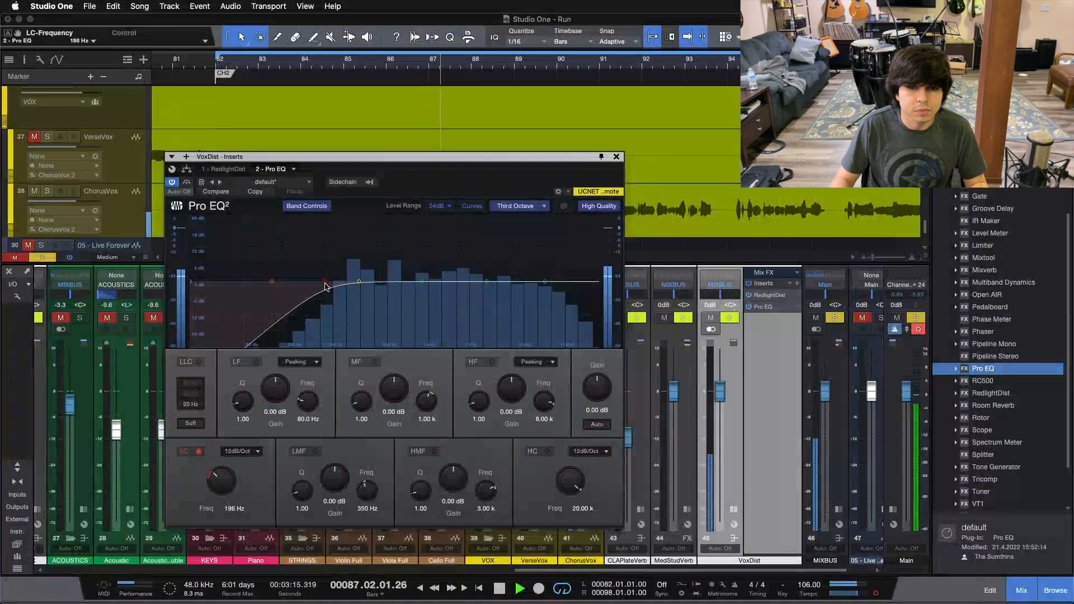
Step: Set Pro EQ's high cut to about 2.81 kHz and its low cut to about 276 Hz, and close the plug-in window
{"action": "left_click_drag", "start_coordinate": [598, 281], "coordinate": [482, 299]}
{"action": "left_click_drag", "start_coordinate": [224, 487], "coordinate": [224, 484]}
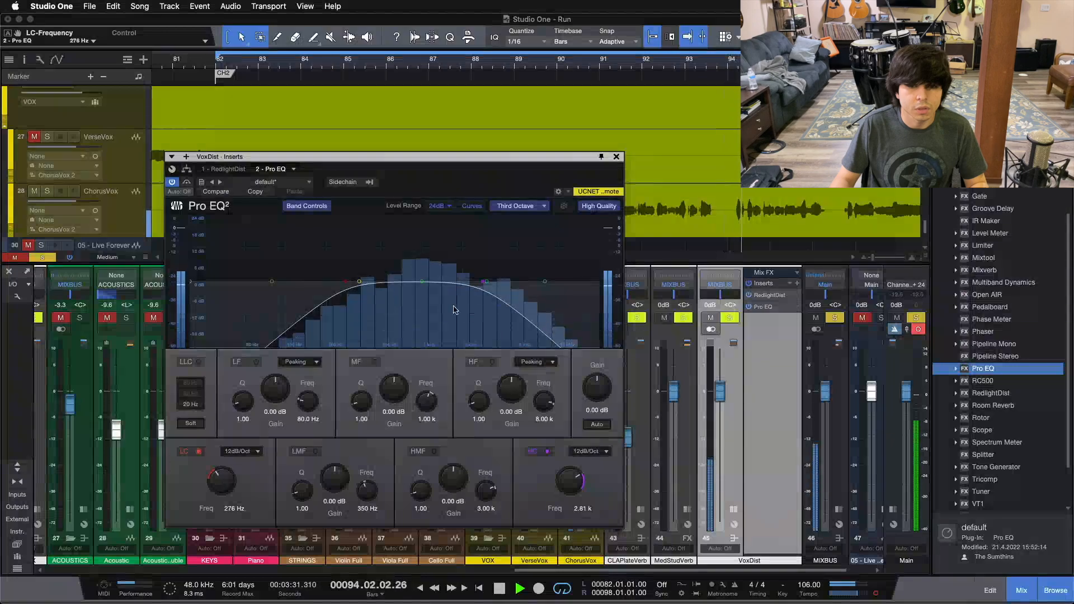
{"action": "left_click", "coordinate": [617, 157]}
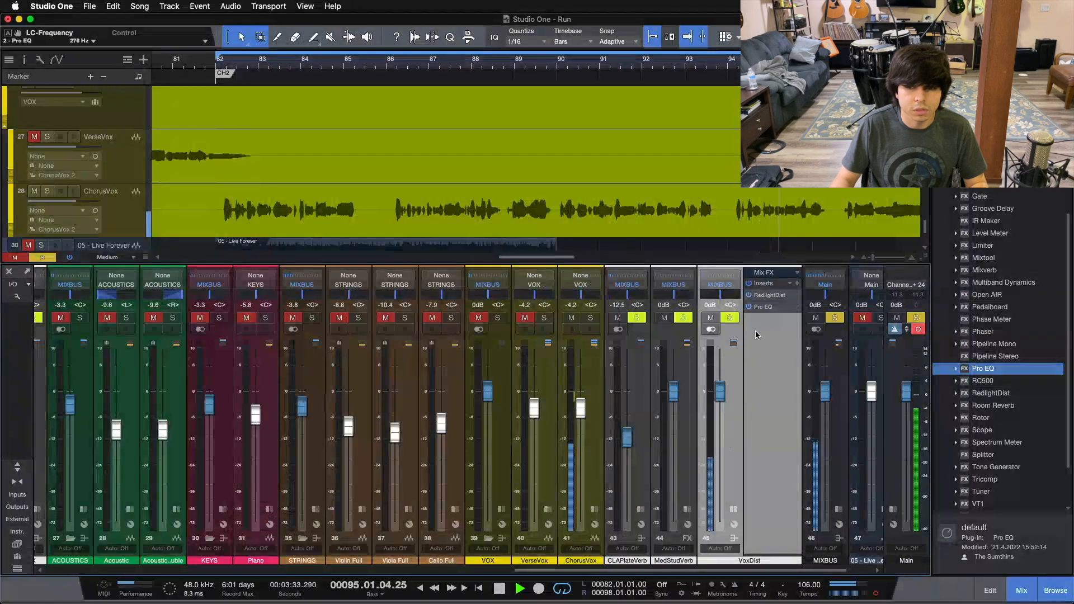
Step: Set RedlightDist's Drive to 4.73 on the VoxDist bus while replaying the chorus, and close the plug-in window
{"action": "left_click", "coordinate": [765, 296]}
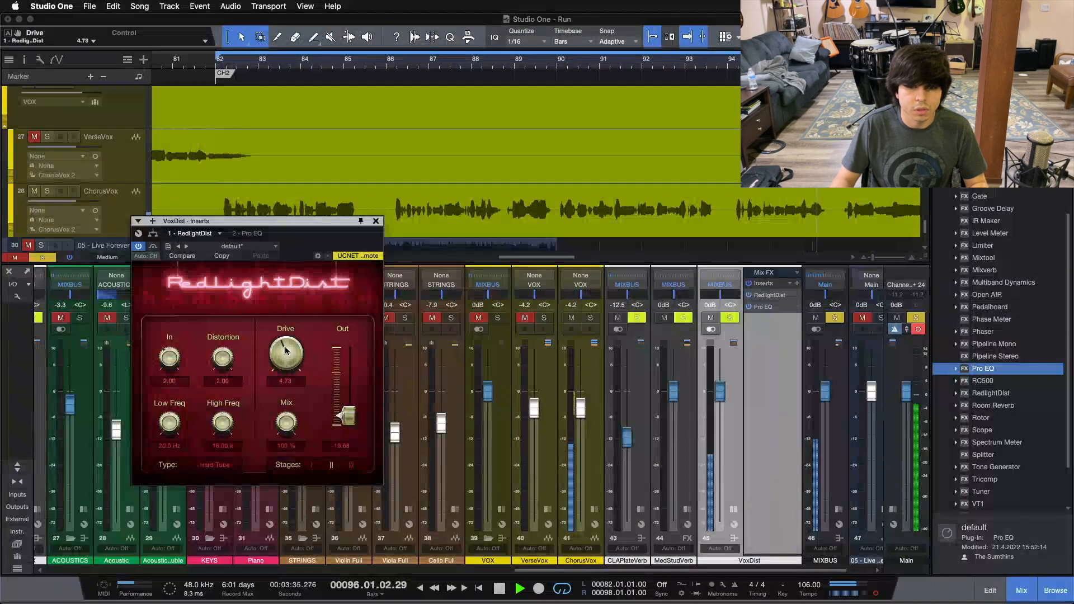
{"action": "key", "text": "space"}
{"action": "key", "text": "space"}
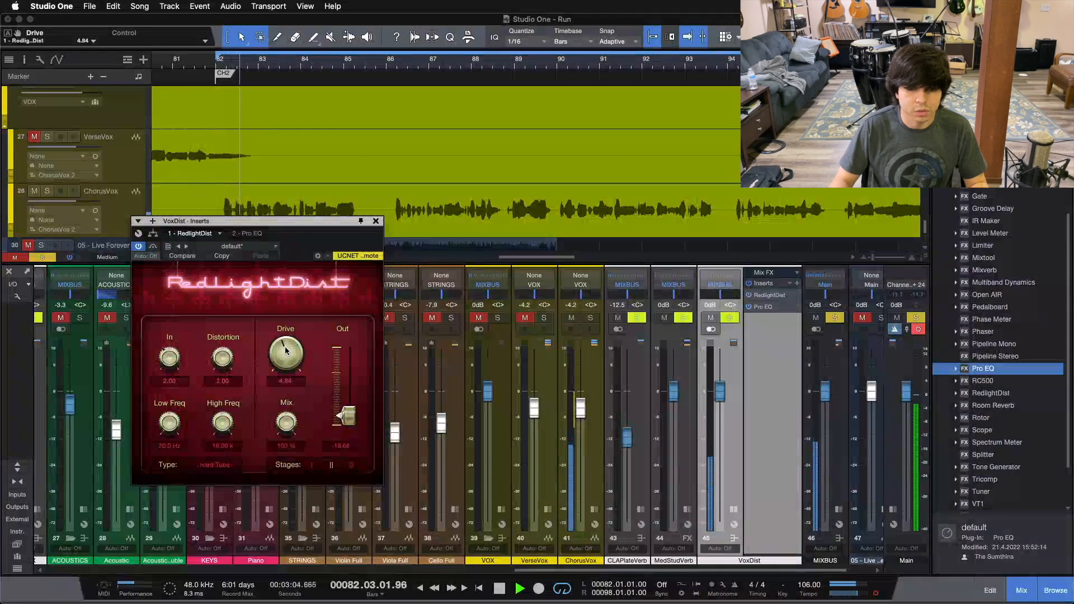
{"action": "left_click", "coordinate": [376, 221]}
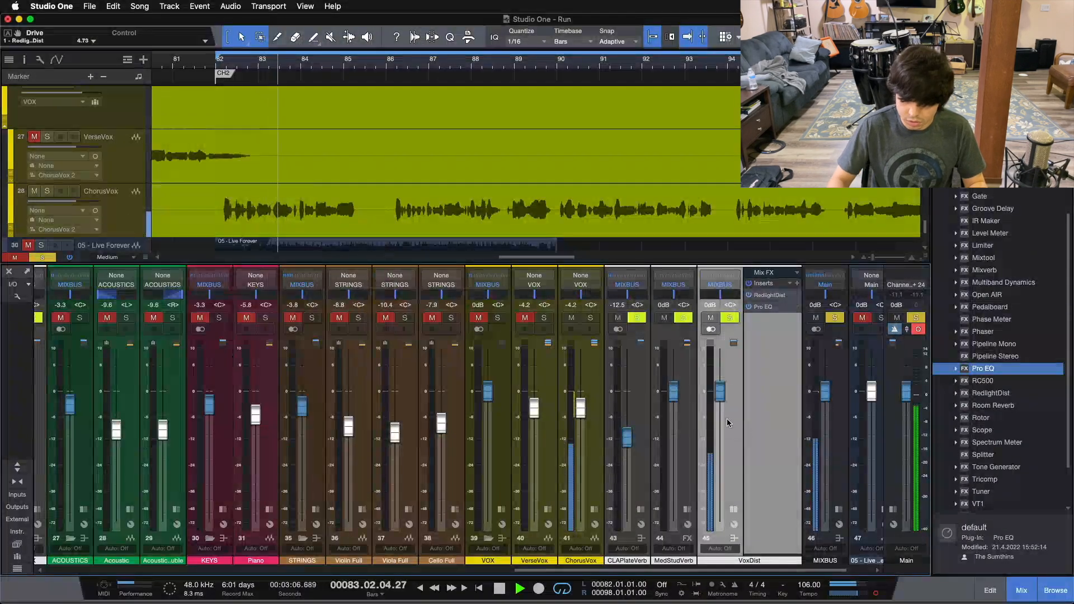
Step: Stop playback and review the Pro EQ curve on the VoxDist bus
{"action": "key", "text": "space"}
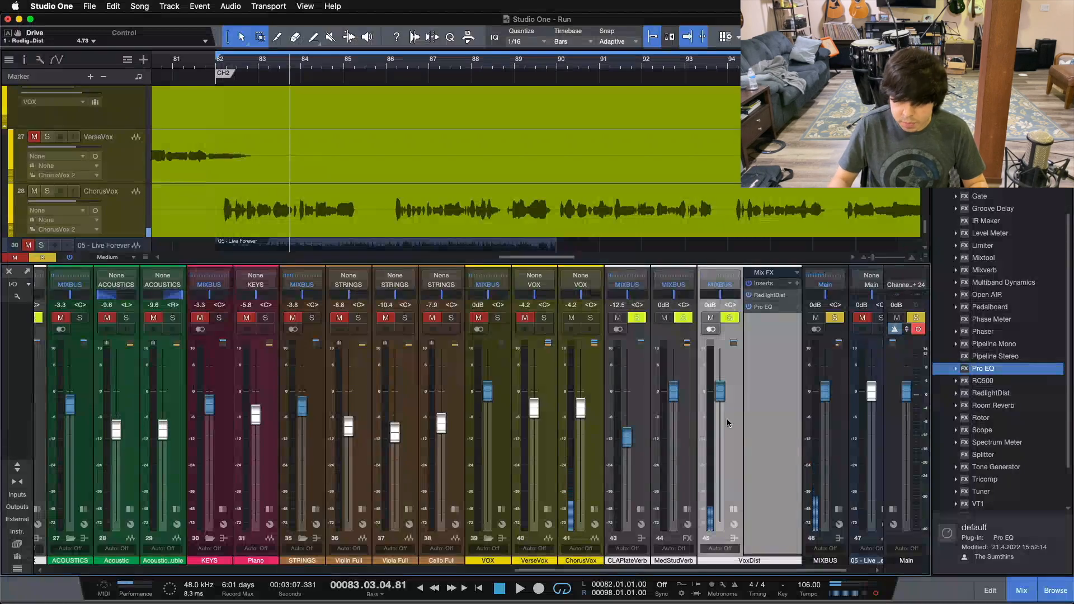
{"action": "left_click", "coordinate": [759, 307]}
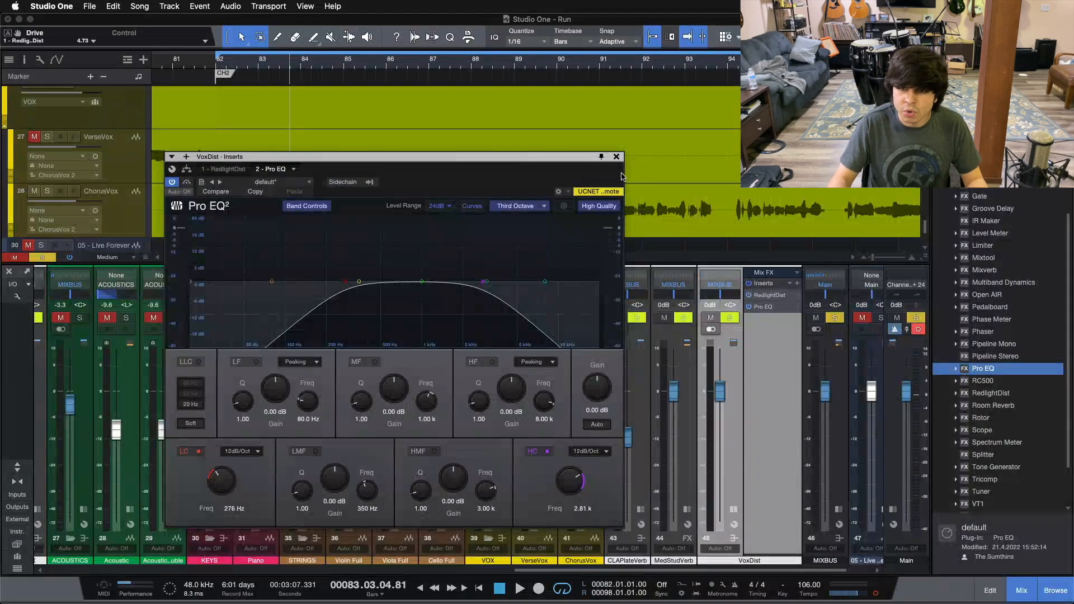
{"action": "left_click", "coordinate": [617, 157]}
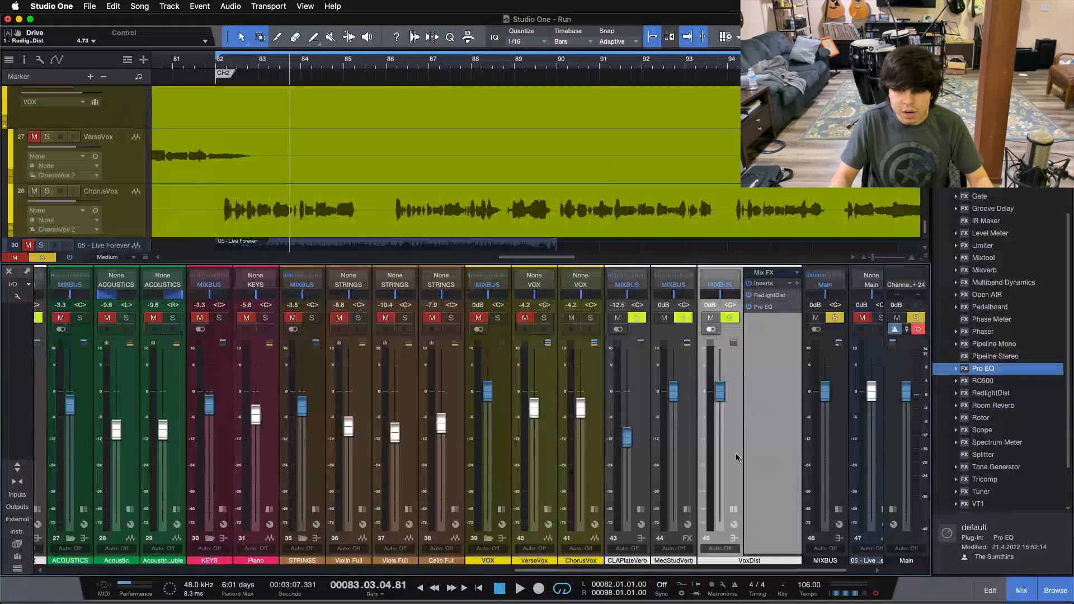
Step: Return to the chorus start, pull the VoxDist fader fully down, unsolo the bus, and play the full mix
{"action": "key", "text": "KP_1"}
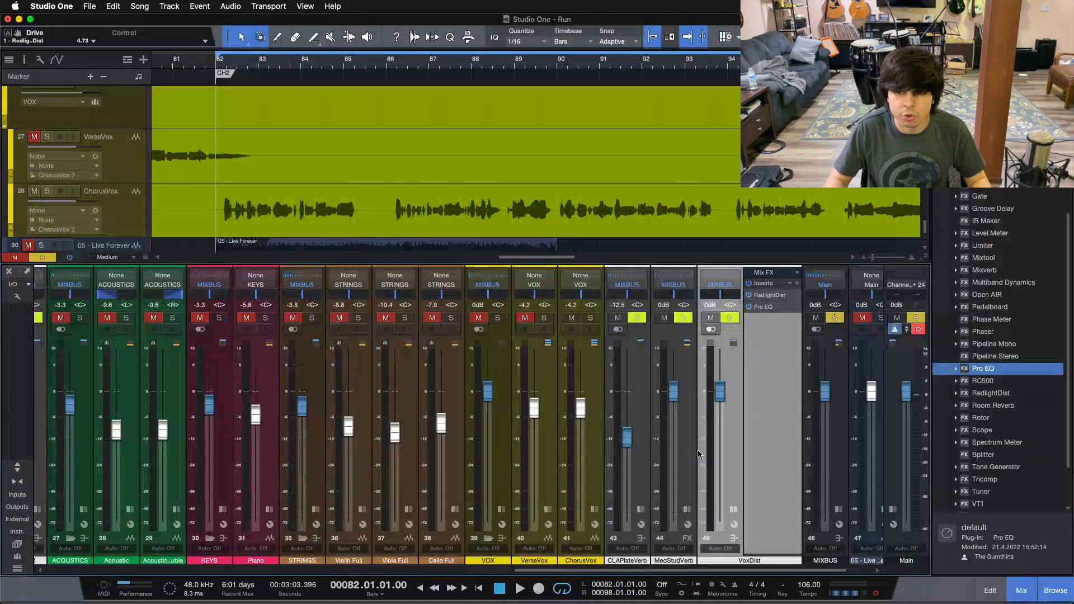
{"action": "left_click_drag", "start_coordinate": [722, 455], "coordinate": [704, 585]}
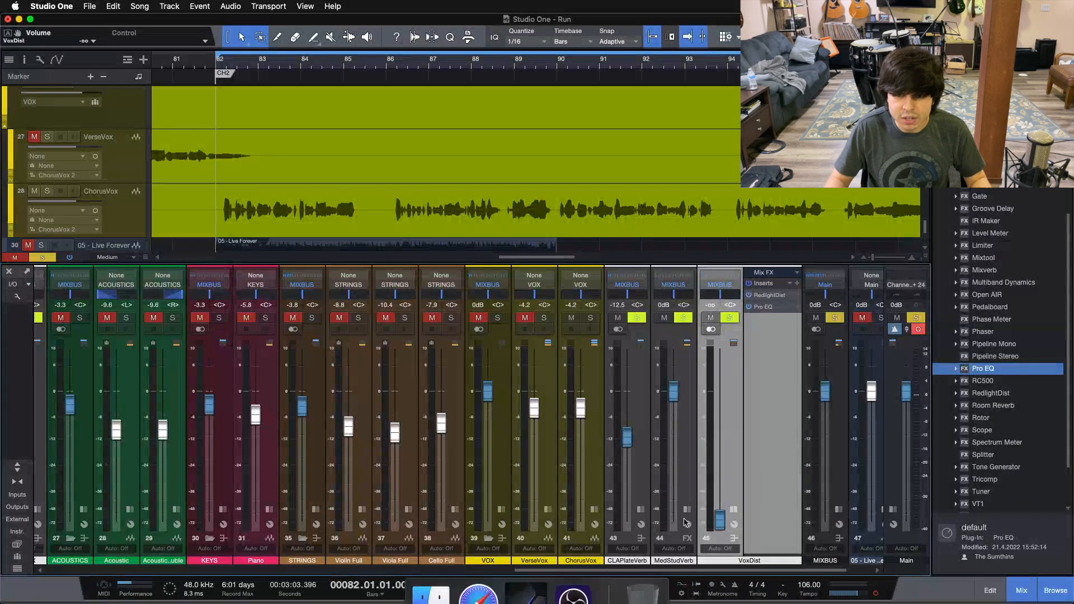
{"action": "key", "text": "s"}
{"action": "key", "text": "space"}
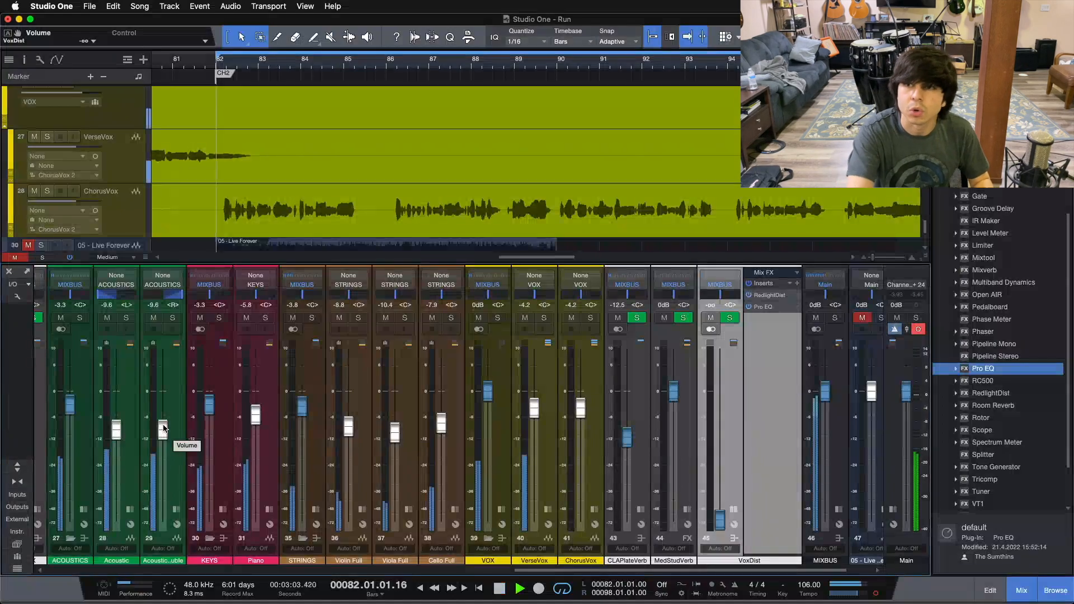
Step: Raise the VoxDist fader to -12.5 dB to blend the distortion under the vocal during playback
{"action": "left_click_drag", "start_coordinate": [722, 523], "coordinate": [721, 464]}
{"action": "scroll", "coordinate": [720, 463], "scroll_direction": "up", "scroll_amount": 5}
{"action": "scroll", "coordinate": [720, 458], "scroll_direction": "up", "scroll_amount": 2}
{"action": "scroll", "coordinate": [721, 464], "scroll_direction": "down", "scroll_amount": 2}
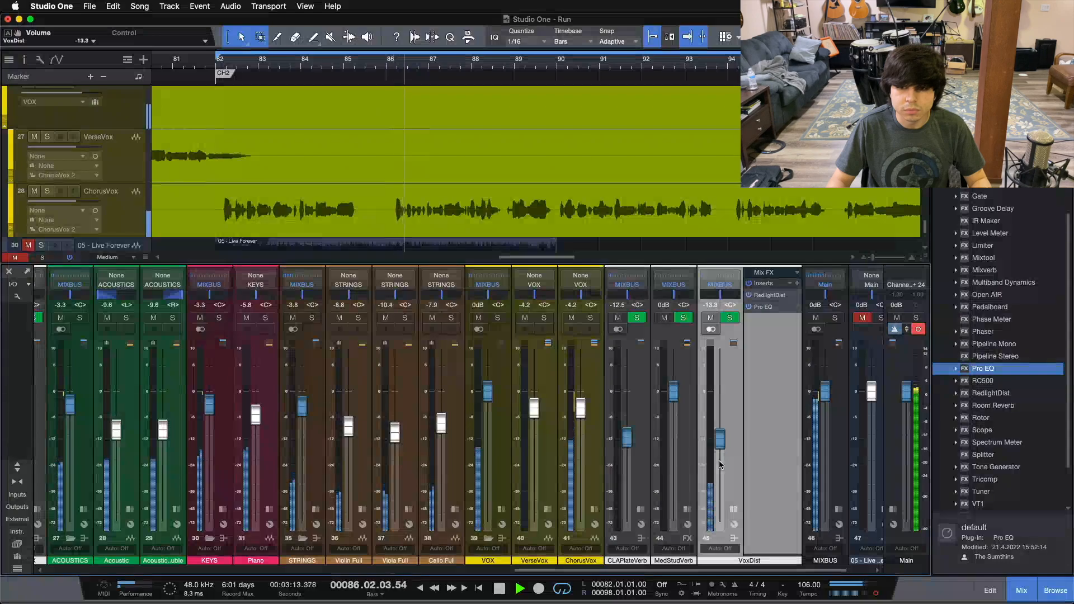
{"action": "scroll", "coordinate": [720, 462], "scroll_direction": "up", "scroll_amount": 1}
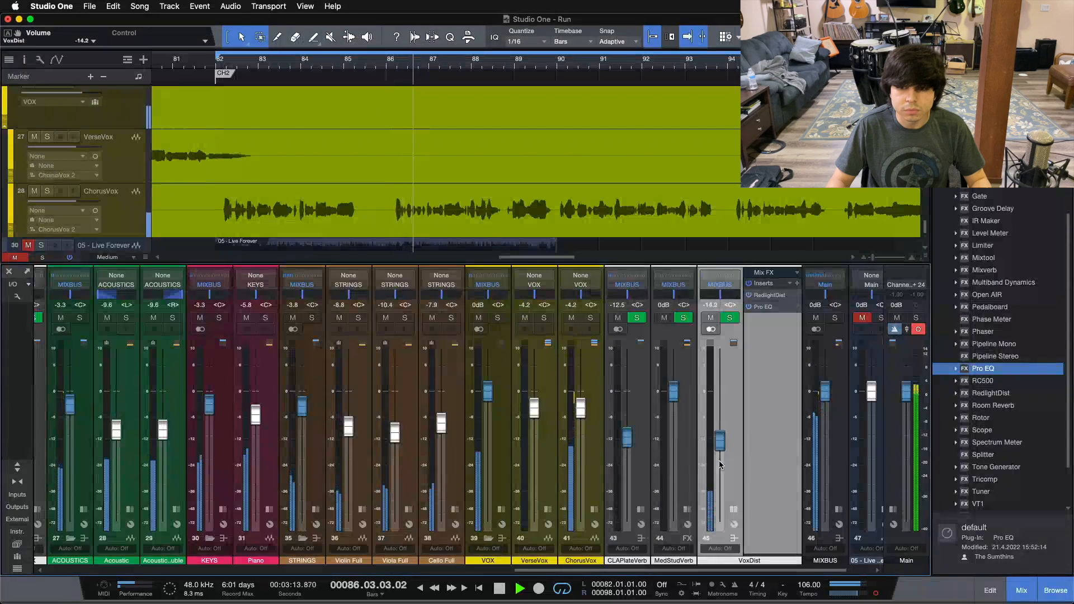
Step: Check the VoxDist bus by toggling its mute and solo, and raise its fader to -10.8 dB
{"action": "left_click", "coordinate": [710, 316]}
{"action": "left_click", "coordinate": [711, 317]}
{"action": "scroll", "coordinate": [720, 431], "scroll_direction": "up", "scroll_amount": 1}
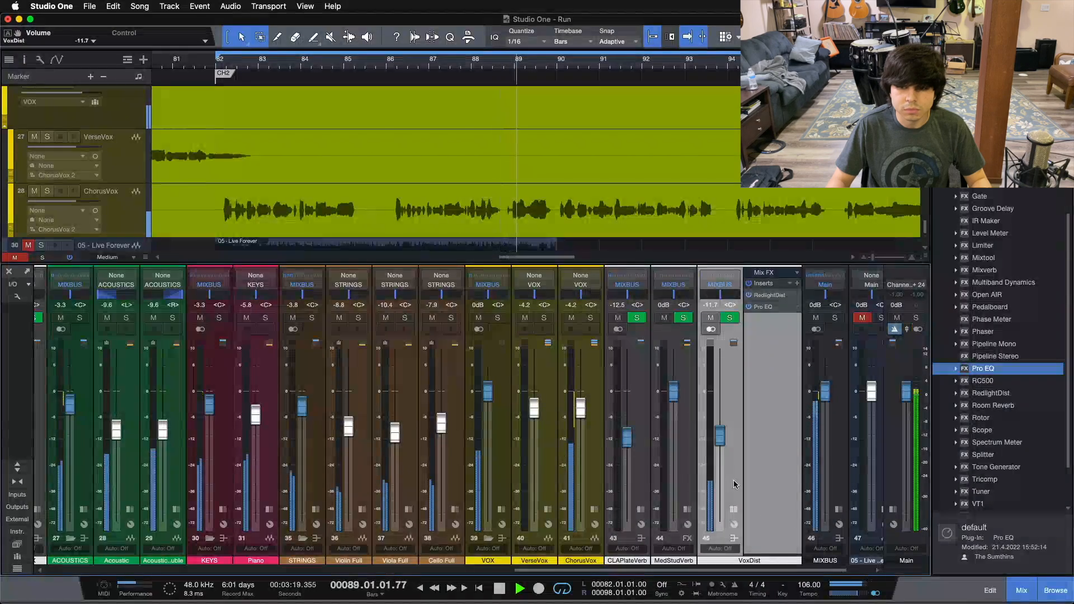
{"action": "left_click", "coordinate": [729, 318]}
{"action": "left_click", "coordinate": [730, 318]}
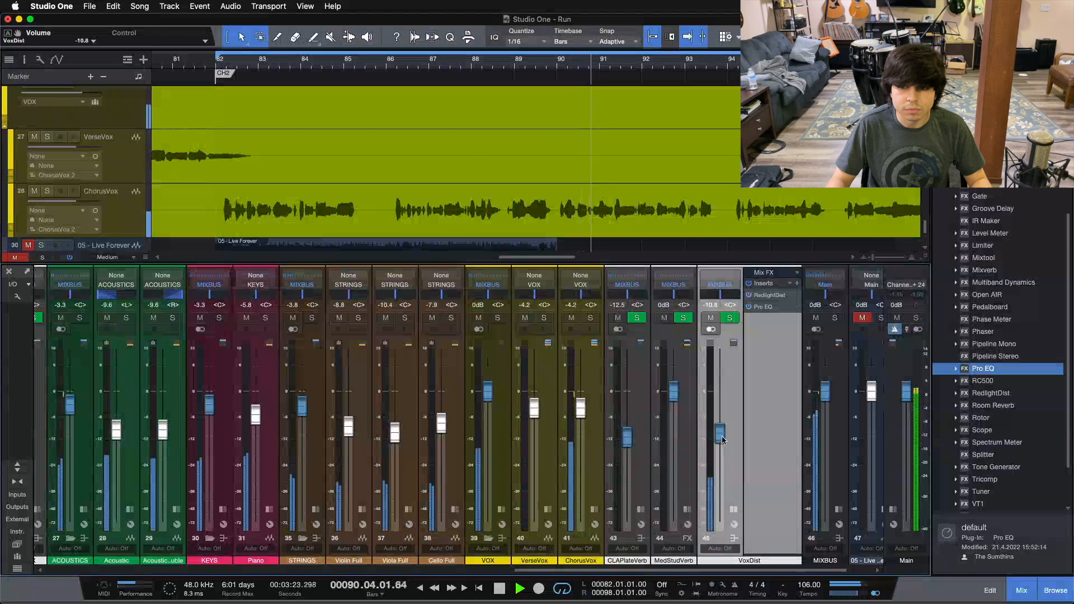
Step: Mute and unmute the VoxDist bus twice to compare the full mix with and without the distortion
{"action": "left_click", "coordinate": [708, 321]}
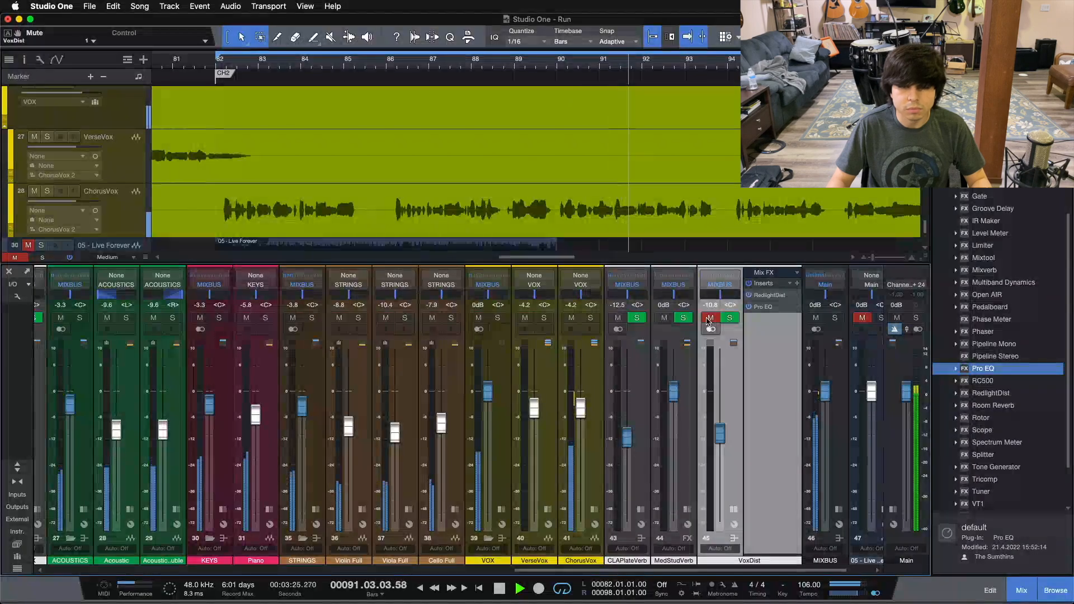
{"action": "left_click", "coordinate": [710, 319]}
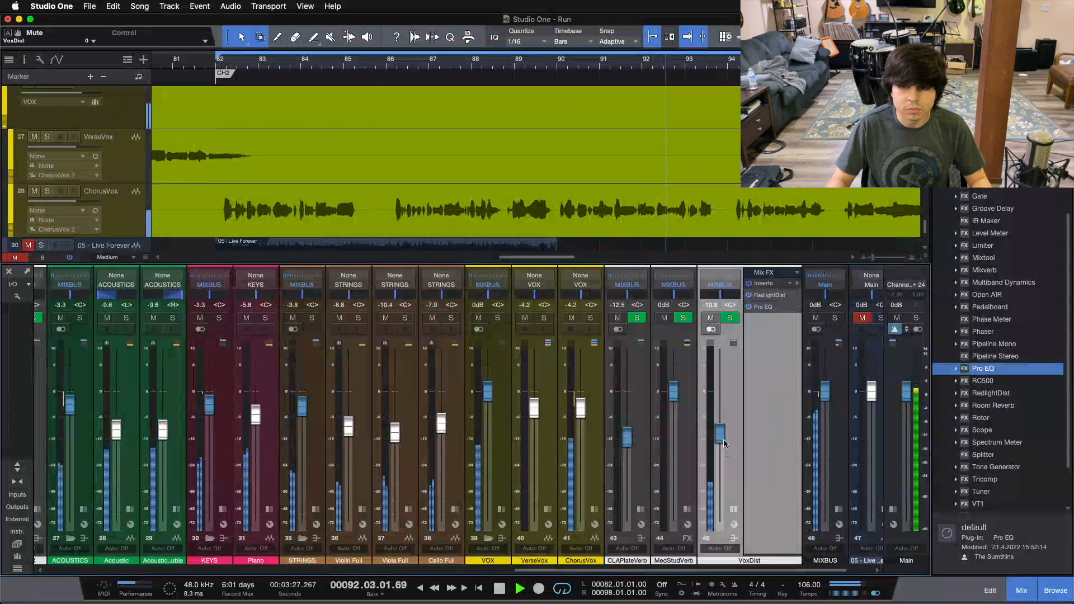
{"action": "left_click", "coordinate": [716, 318]}
{"action": "left_click", "coordinate": [716, 318]}
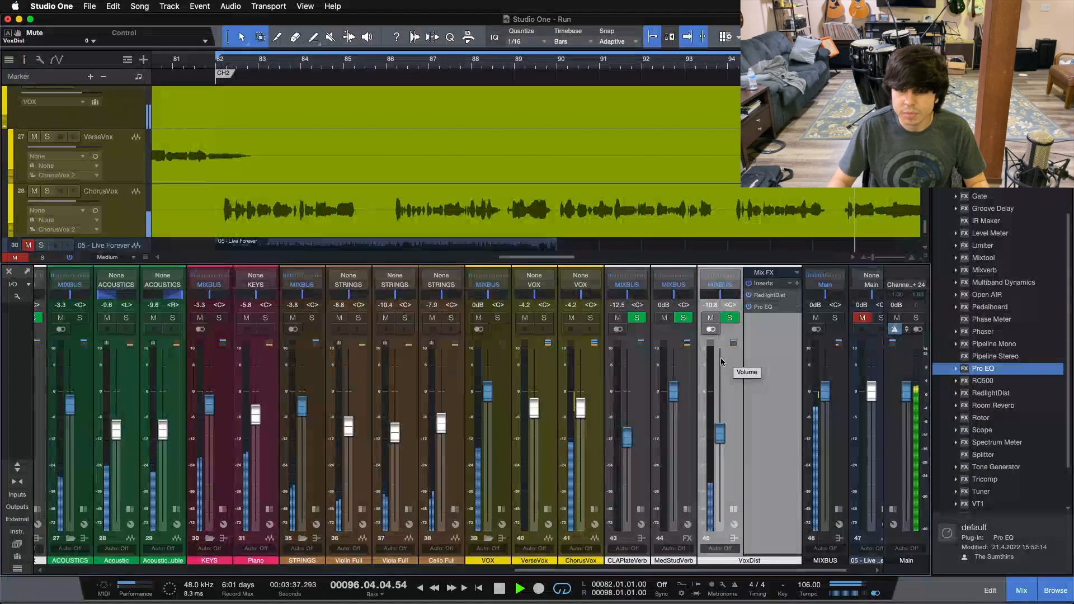
Step: Solo and unsolo the VoxDist bus, toggle its mute once more for comparison, and stop playback
{"action": "left_click", "coordinate": [729, 317]}
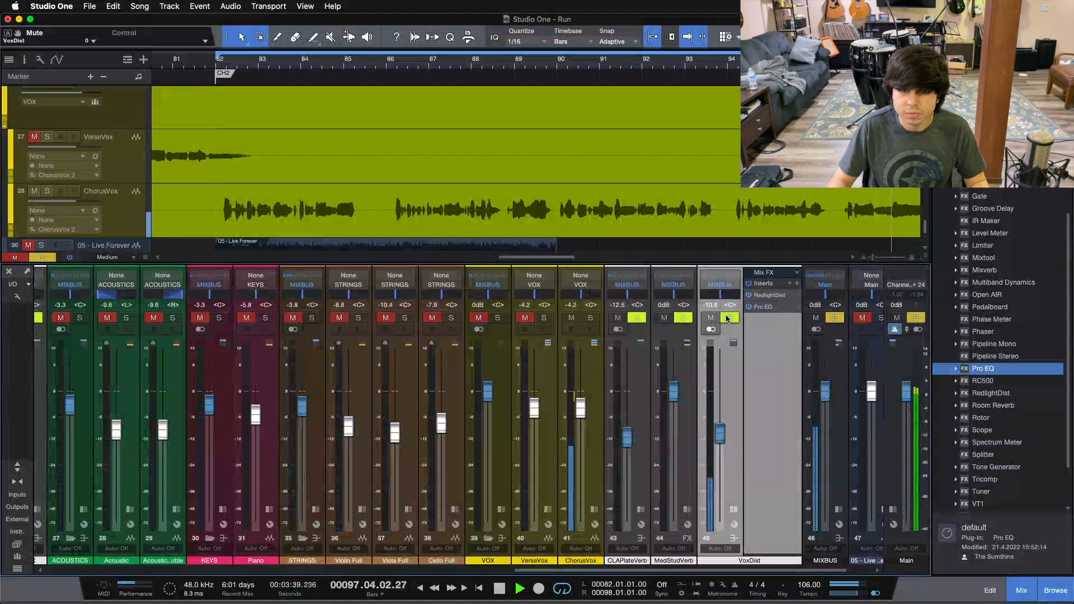
{"action": "left_click", "coordinate": [729, 318]}
{"action": "left_click", "coordinate": [711, 317]}
{"action": "left_click", "coordinate": [711, 318]}
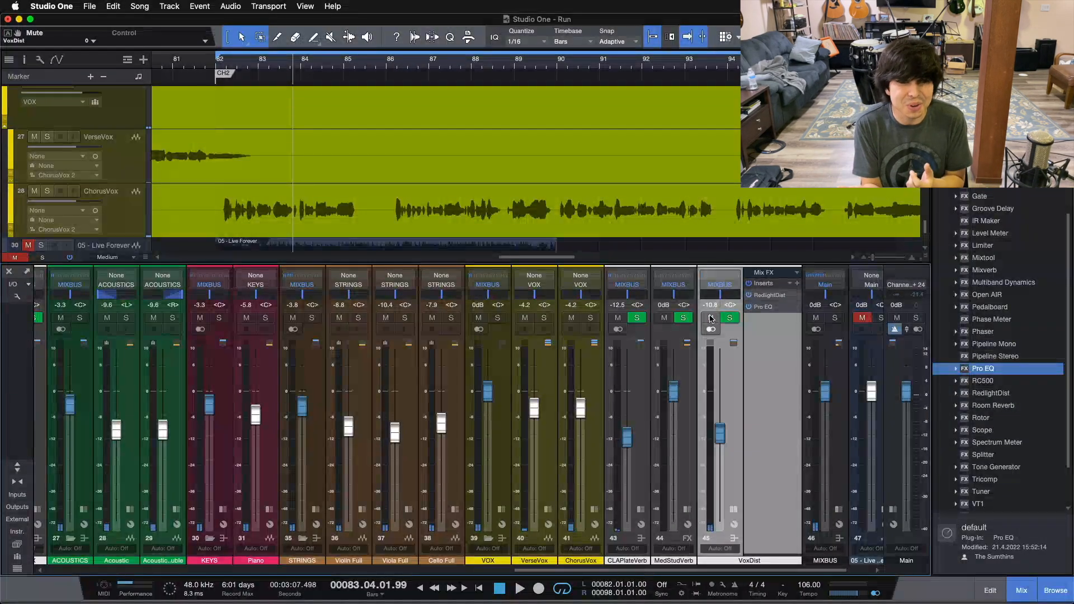
{"action": "key", "text": "space"}
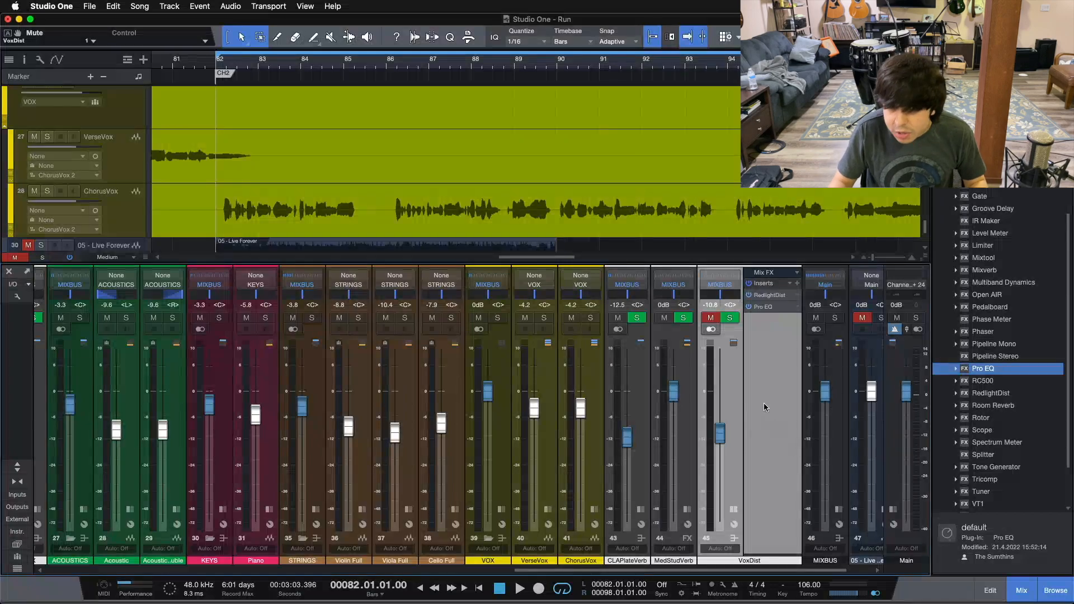
Step: Play the chorus from its start with VoxDist muted, and toggle the mute to audition the distorted blend
{"action": "key", "text": "space"}
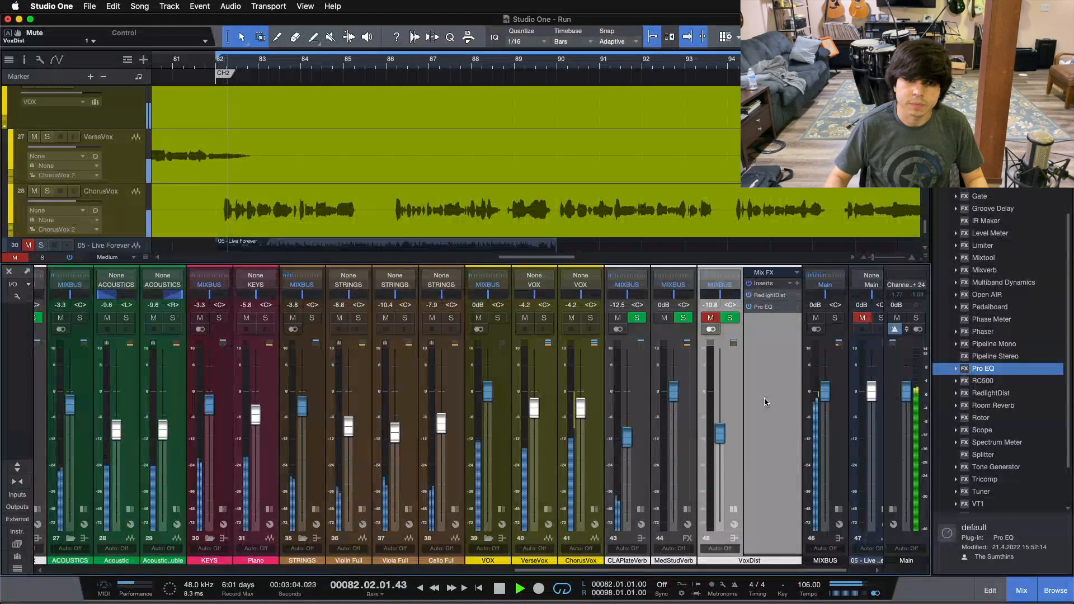
{"action": "left_click", "coordinate": [711, 318]}
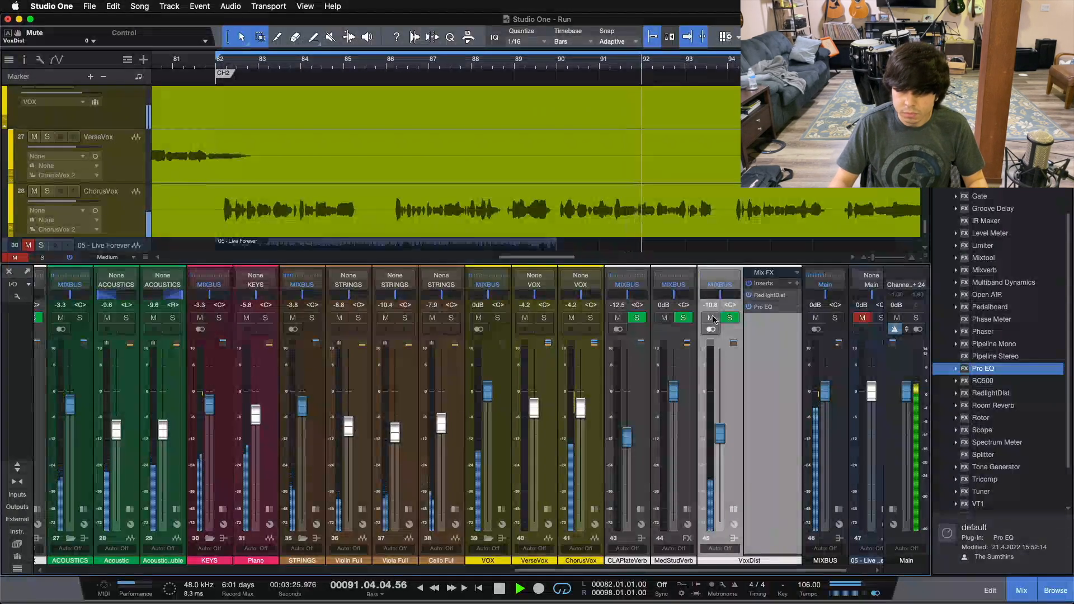
{"action": "left_click", "coordinate": [711, 318]}
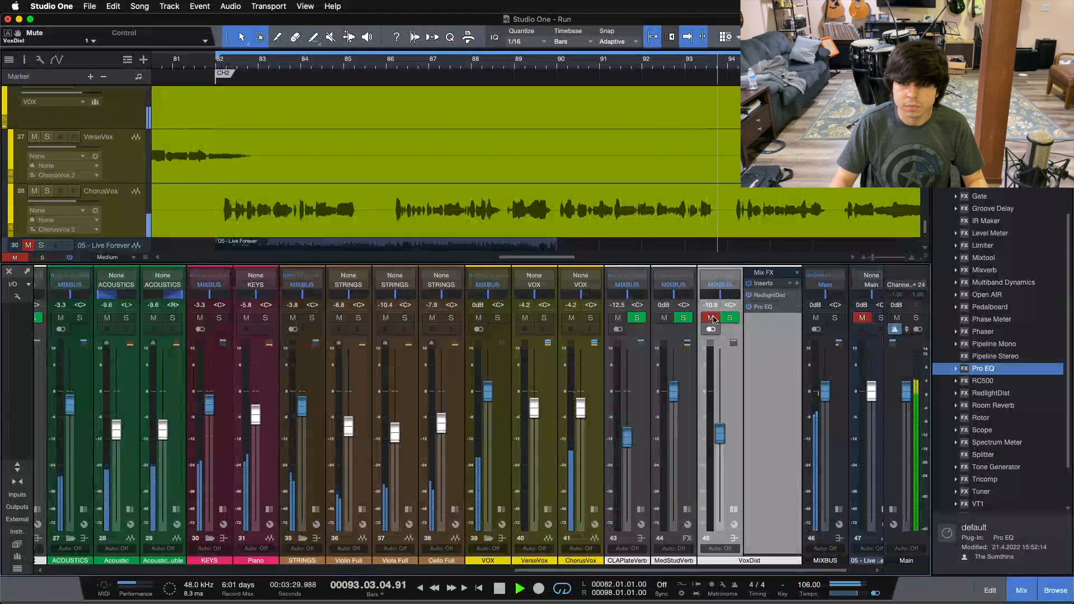
{"action": "left_click", "coordinate": [711, 318]}
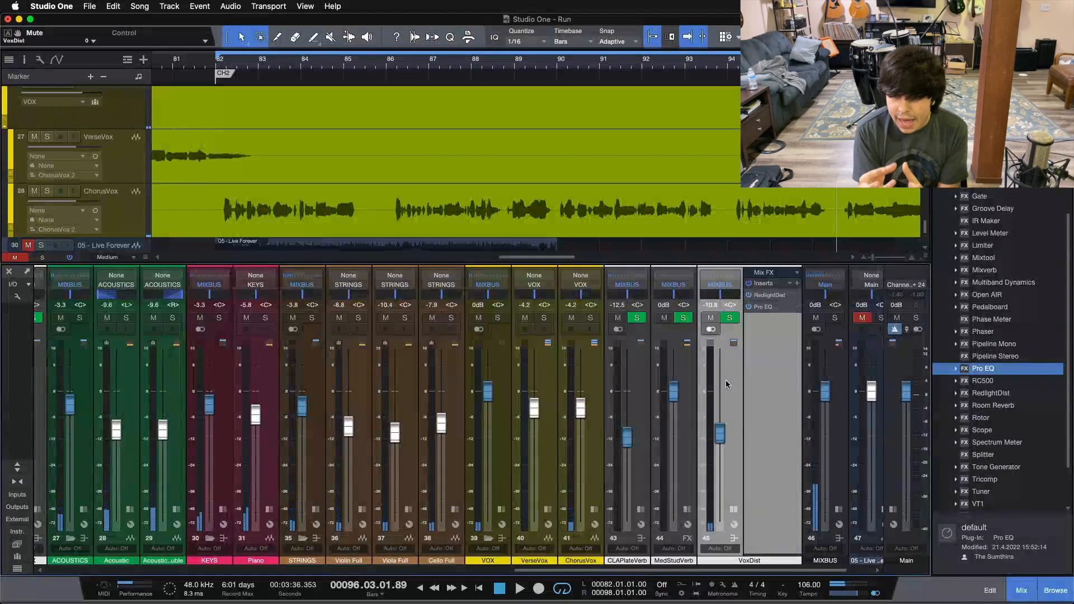
Step: Expand the ChorusVox channel to review its VoxDist send, and inspect the RedlightDist and Pro EQ settings on the bus
{"action": "left_click", "coordinate": [594, 511]}
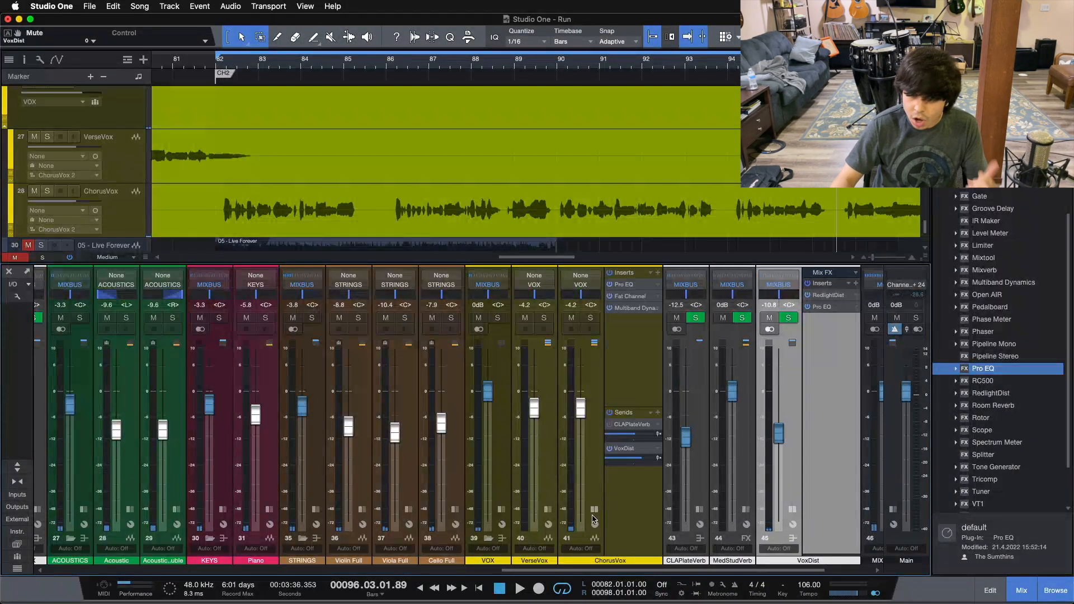
{"action": "left_click", "coordinate": [627, 479]}
{"action": "left_click", "coordinate": [777, 462]}
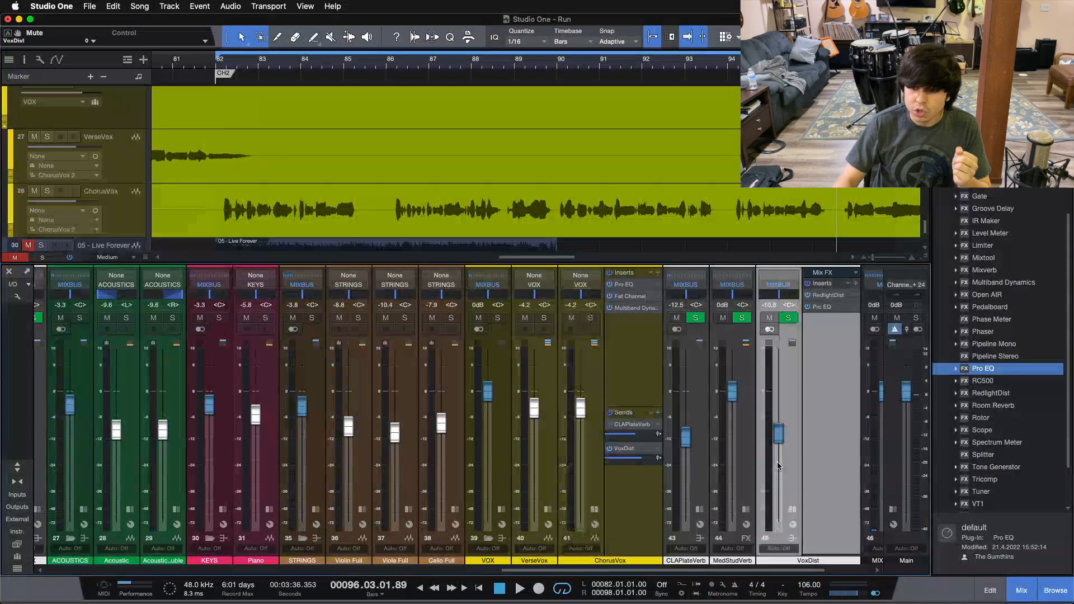
{"action": "left_click", "coordinate": [832, 296]}
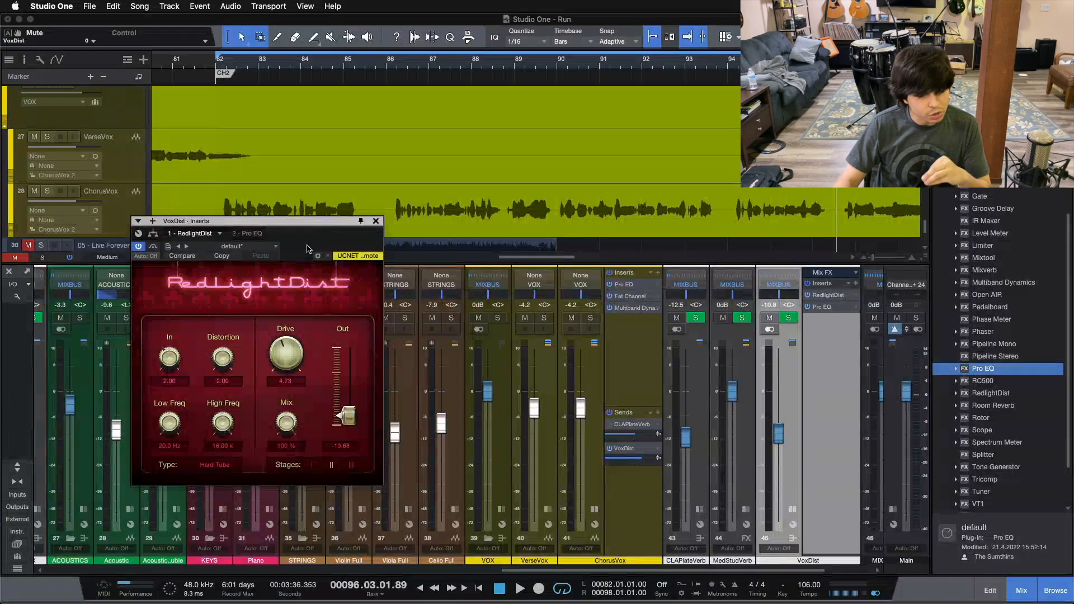
{"action": "left_click_drag", "start_coordinate": [307, 248], "coordinate": [422, 297]}
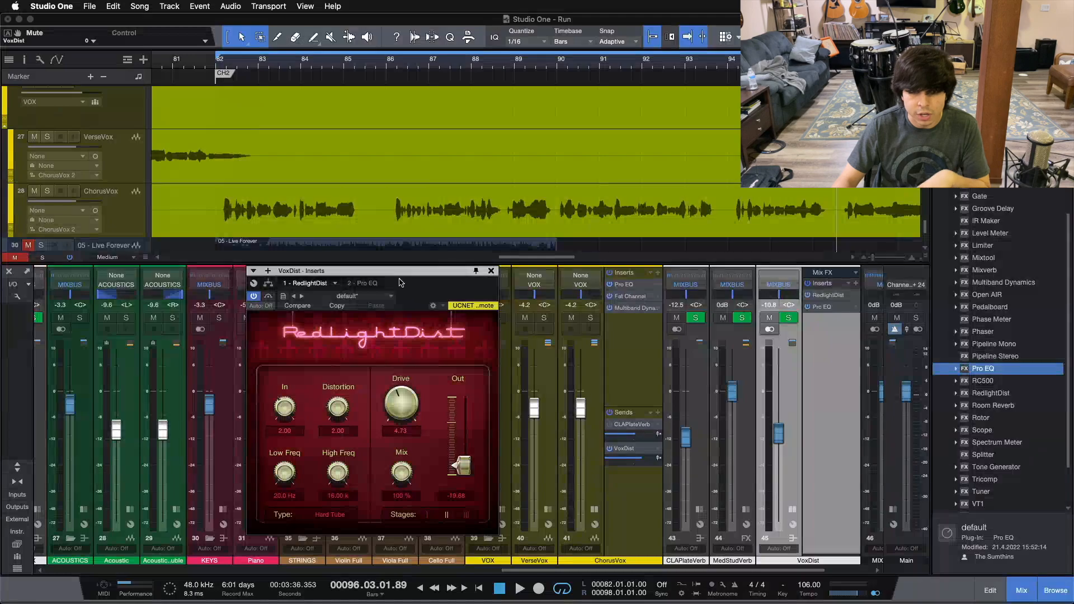
{"action": "left_click", "coordinate": [370, 283]}
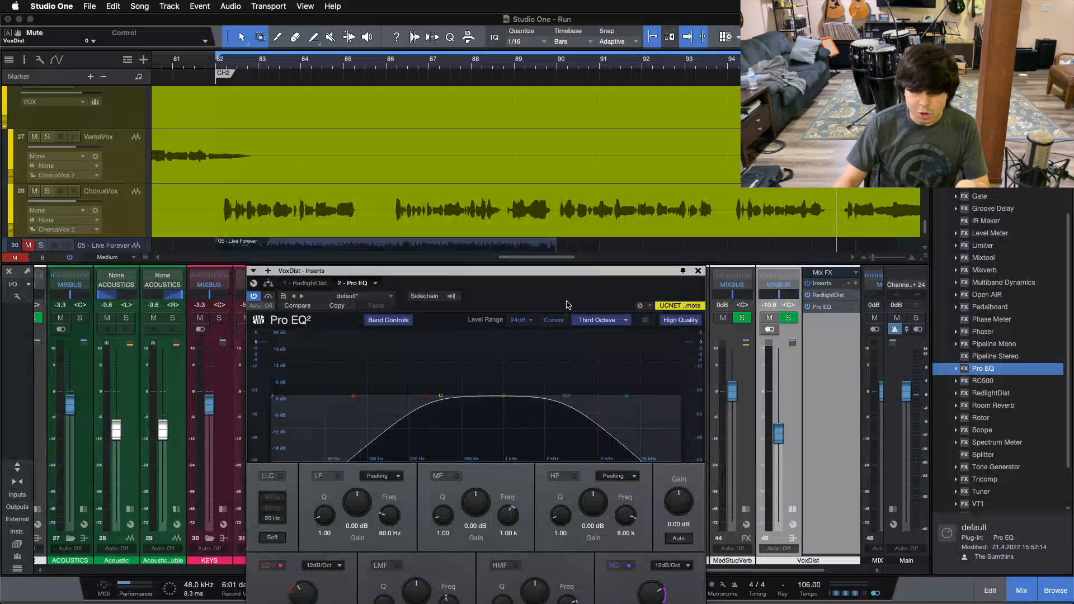